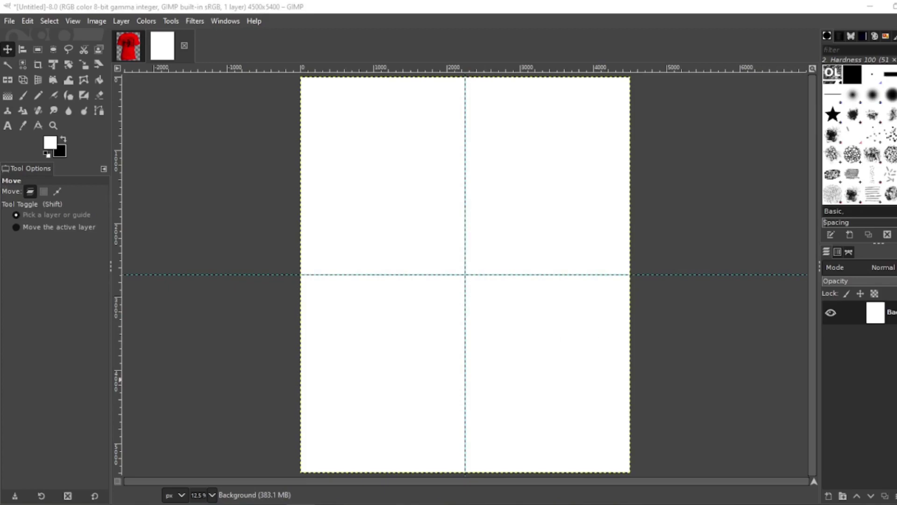
Step: Add the text "OLDOMETER" in white Arial Heavy near the canvas top, size it to 500 px, and hide the white background layer
click(7, 126)
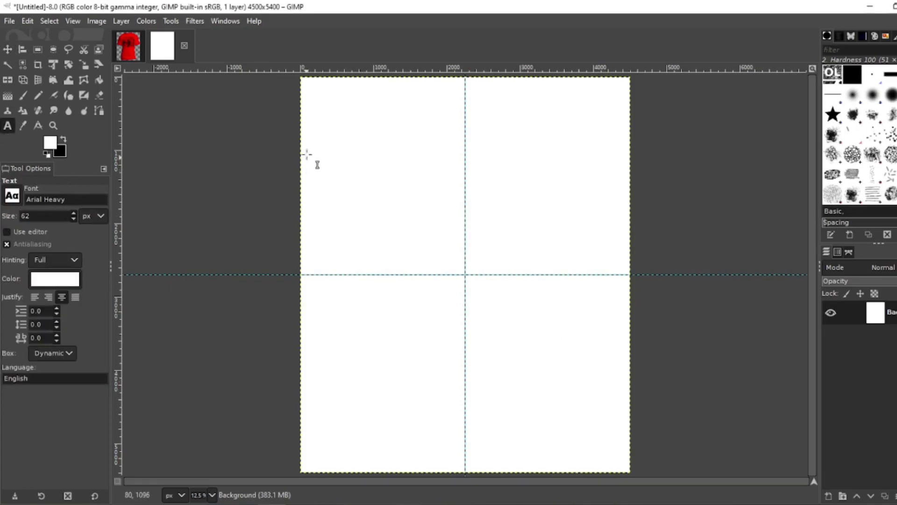
click(344, 127)
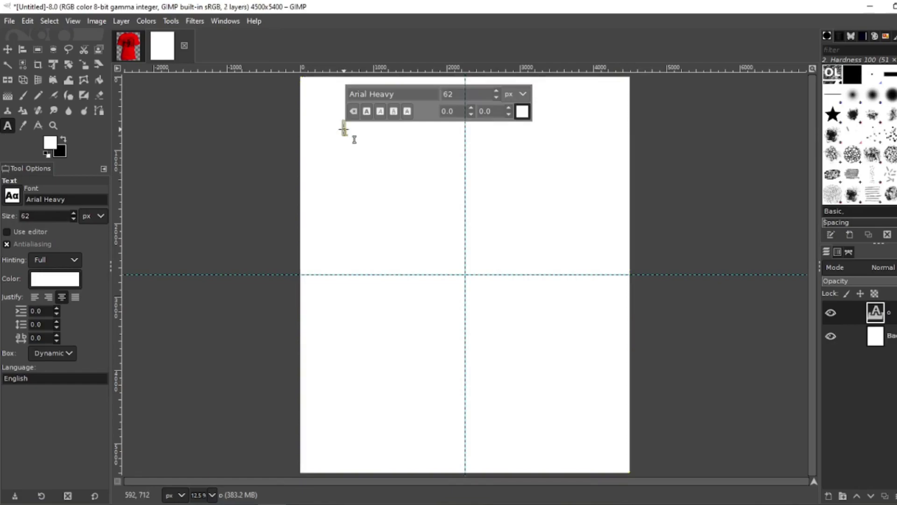
text(OLDOMETER)
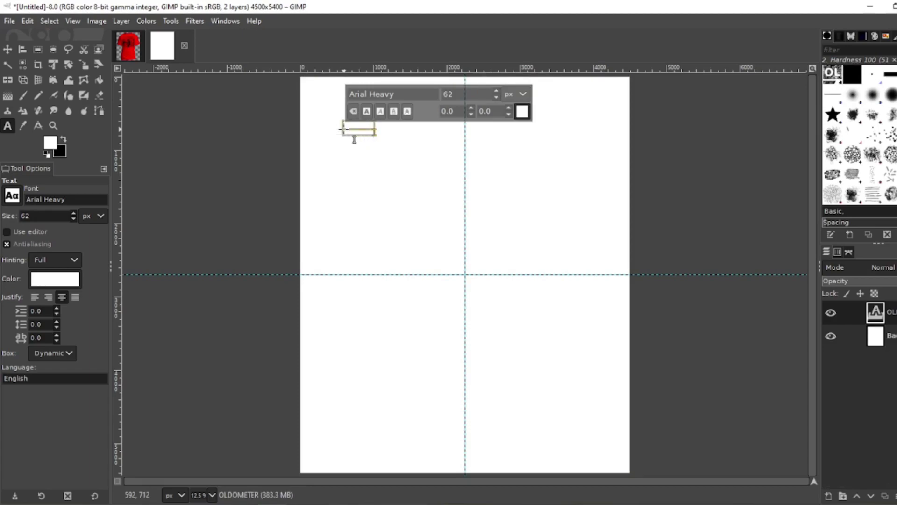
key(ctrl+a)
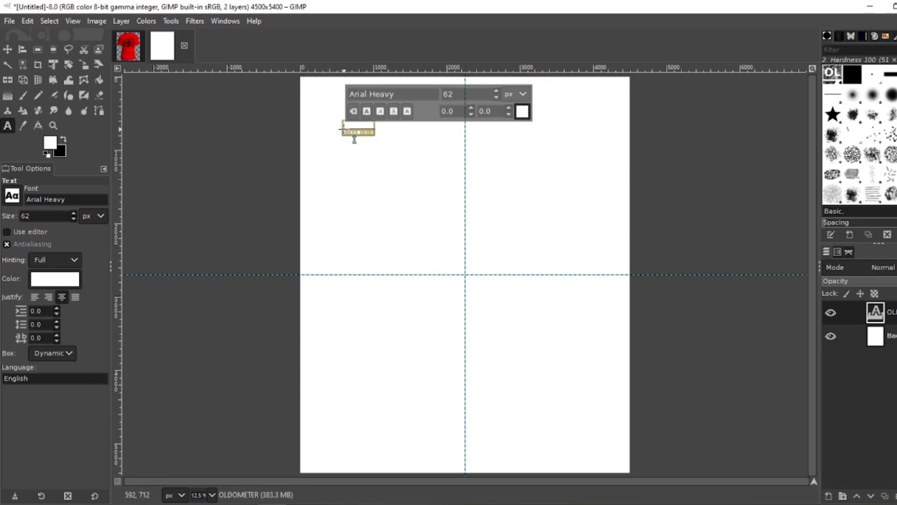
double_click(449, 95)
text(5)
key(Return)
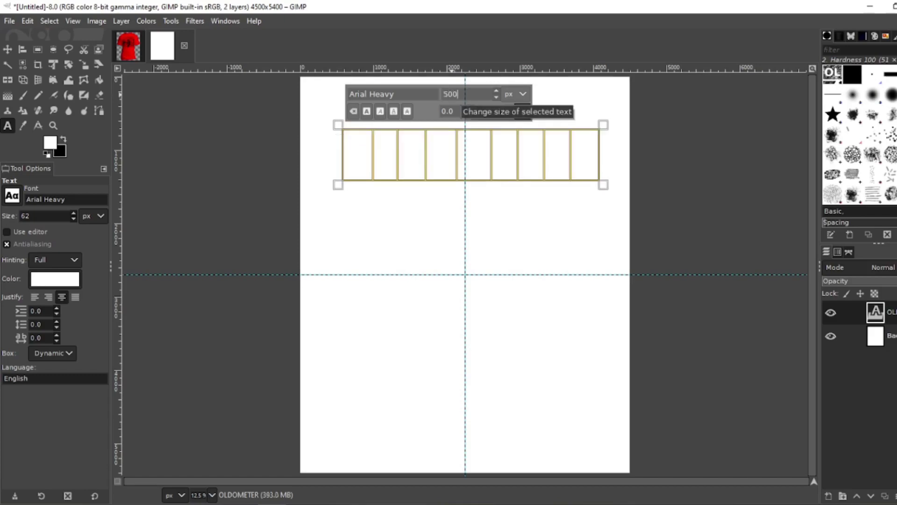
click(831, 336)
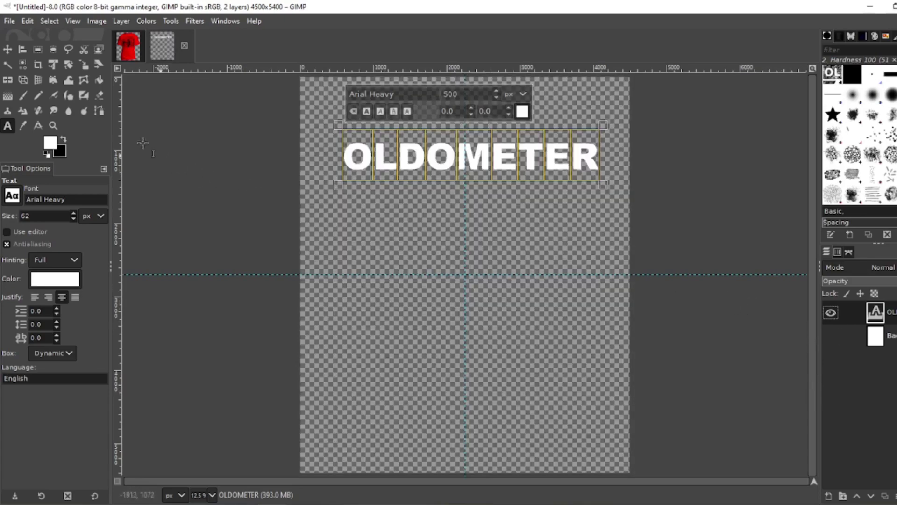
Step: Center the OLDOMETER text on the vertical guide and crop its layer to content
click(8, 49)
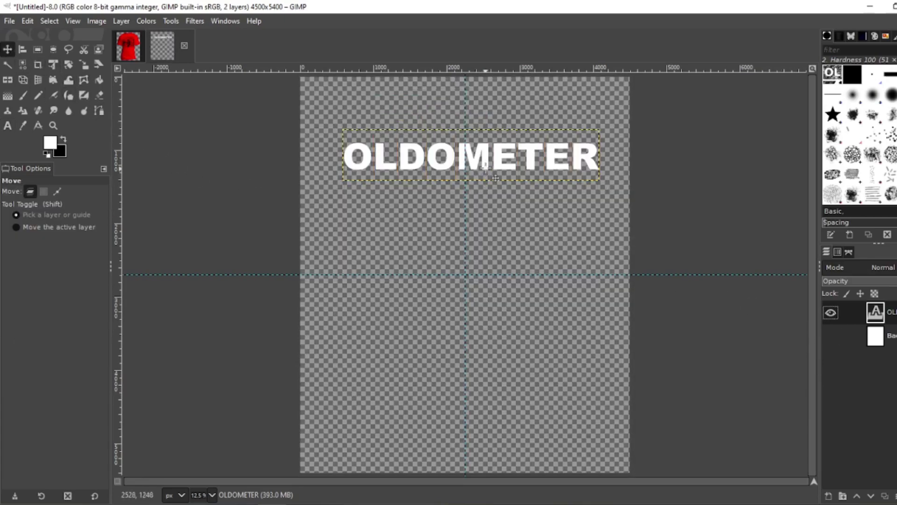
drag(499, 170, 494, 162)
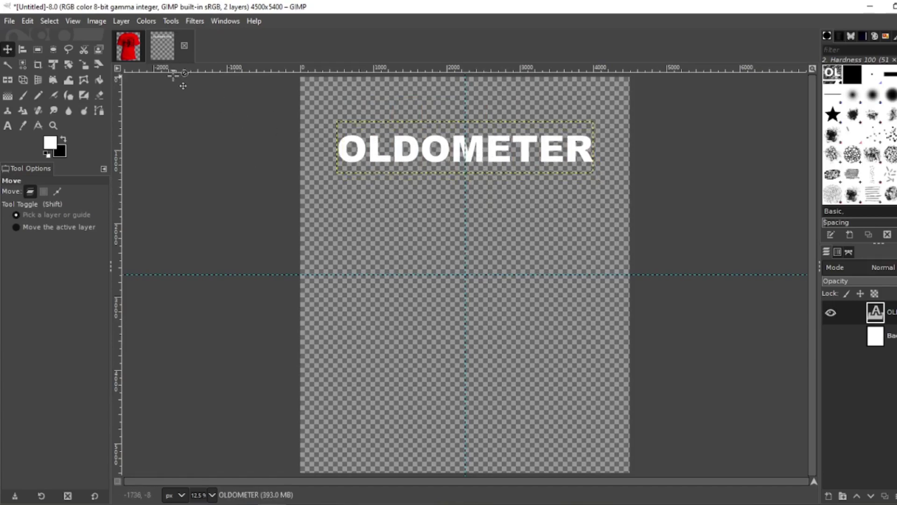
click(119, 21)
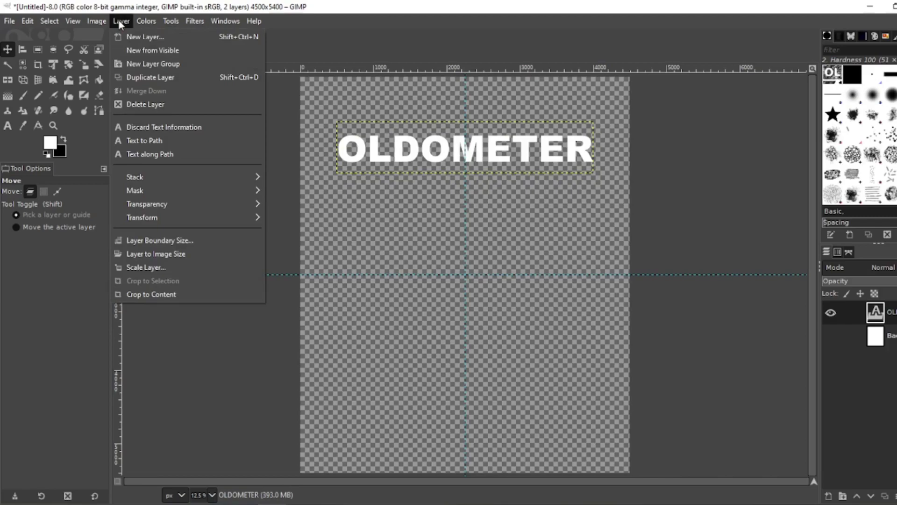
click(148, 291)
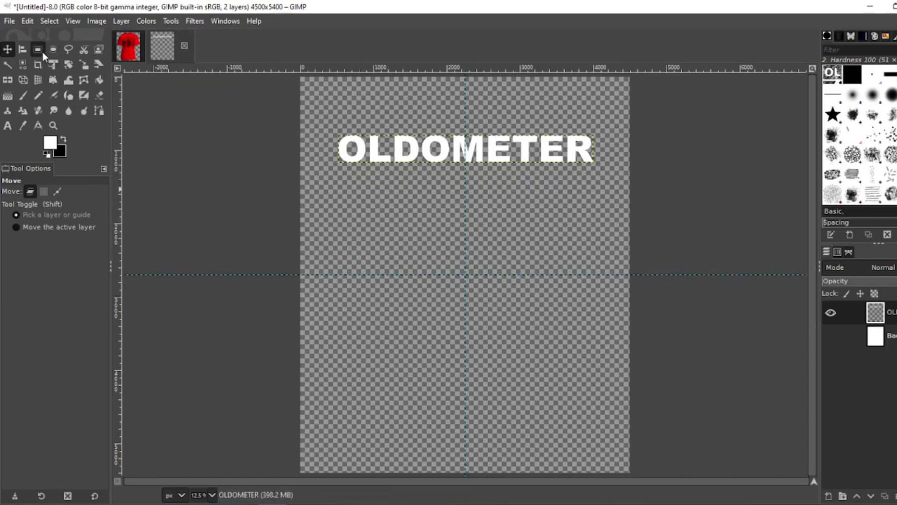
Step: Draw a rectangular selection of about 3712 x 656 px around the OLDOMETER text, starting at about 400, 656
click(38, 50)
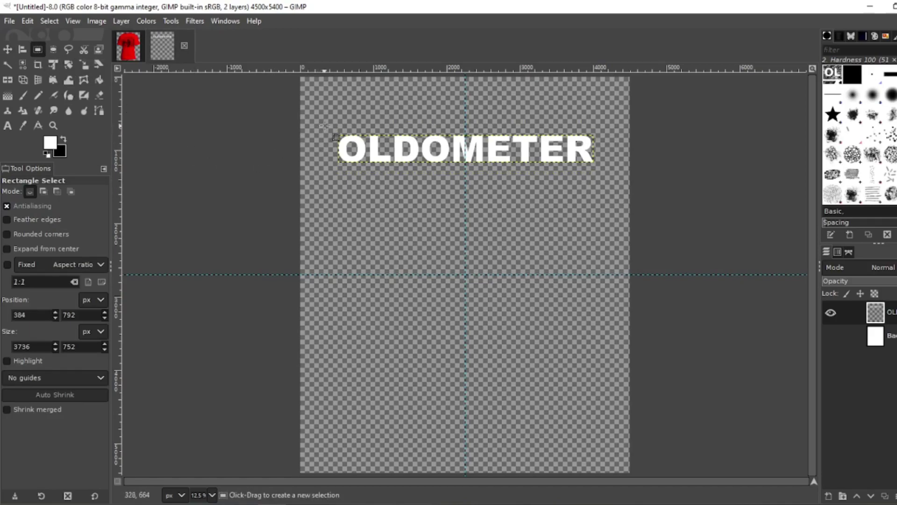
drag(336, 127, 608, 164)
drag(349, 154, 344, 153)
drag(482, 141, 484, 139)
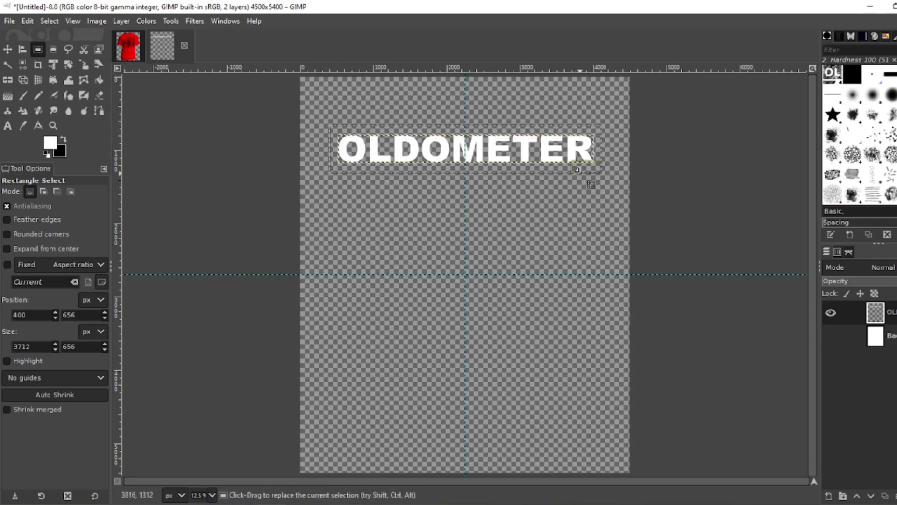
Step: Add a new transparent layer, fill the selected rectangle with the black background color, and clear the selection
click(832, 496)
click(847, 484)
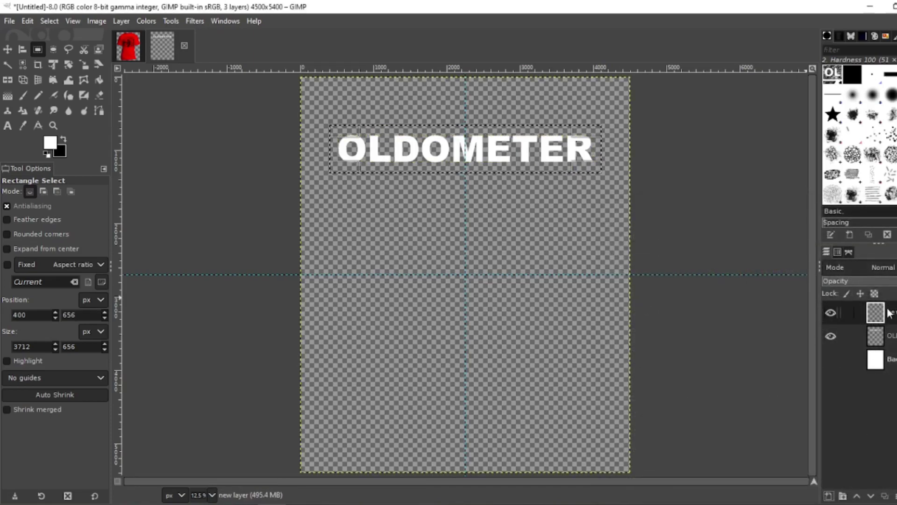
click(29, 20)
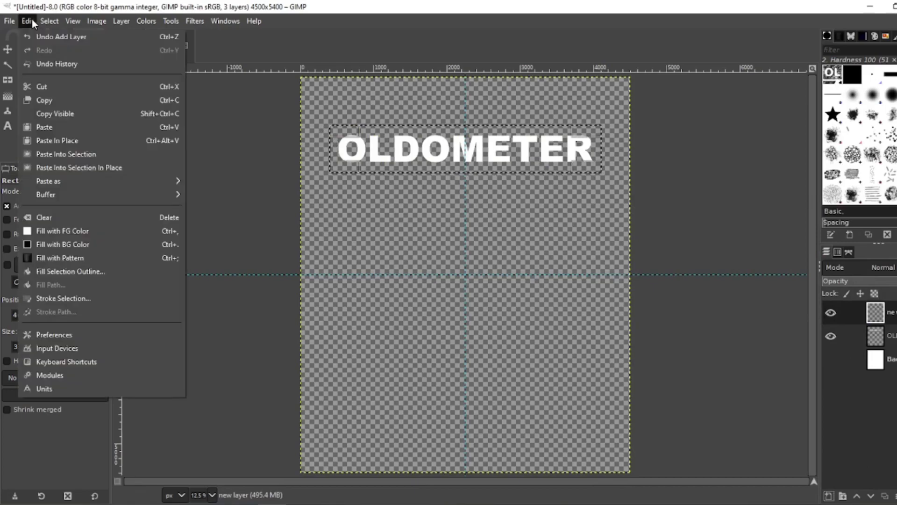
click(45, 245)
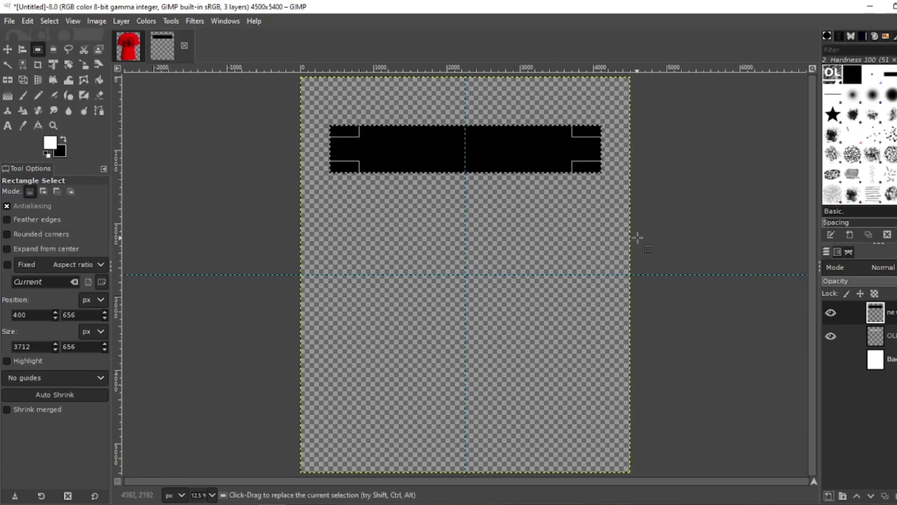
click(53, 21)
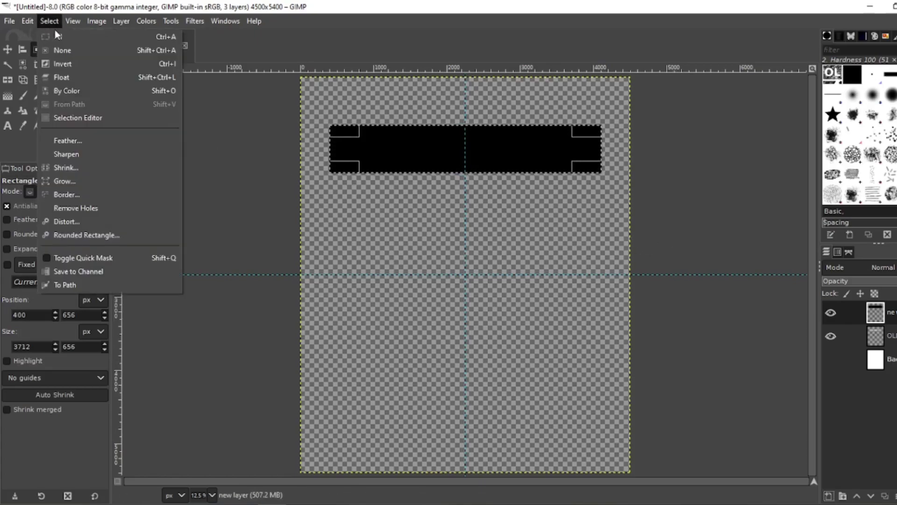
click(57, 51)
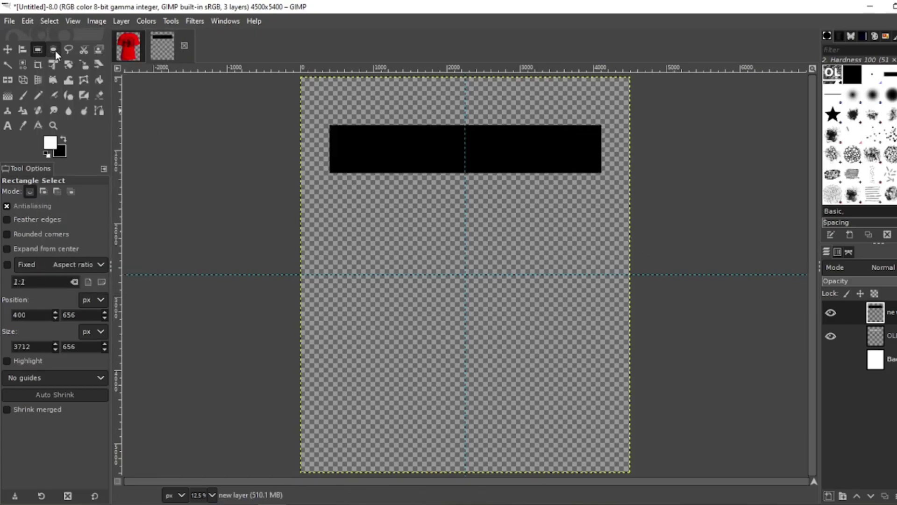
Step: Move the OLDOMETER text layer above the black bar layer, and make the black bar layer active
click(867, 344)
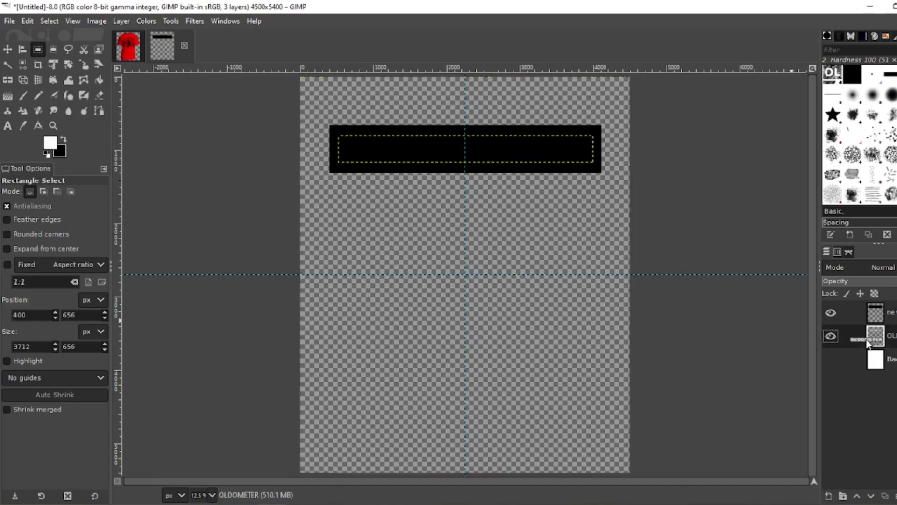
drag(867, 344, 865, 304)
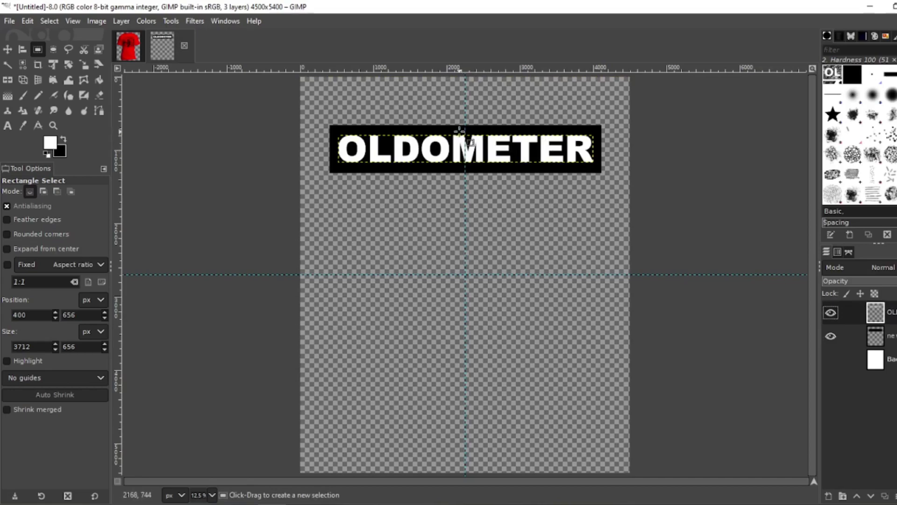
key(Page_Down)
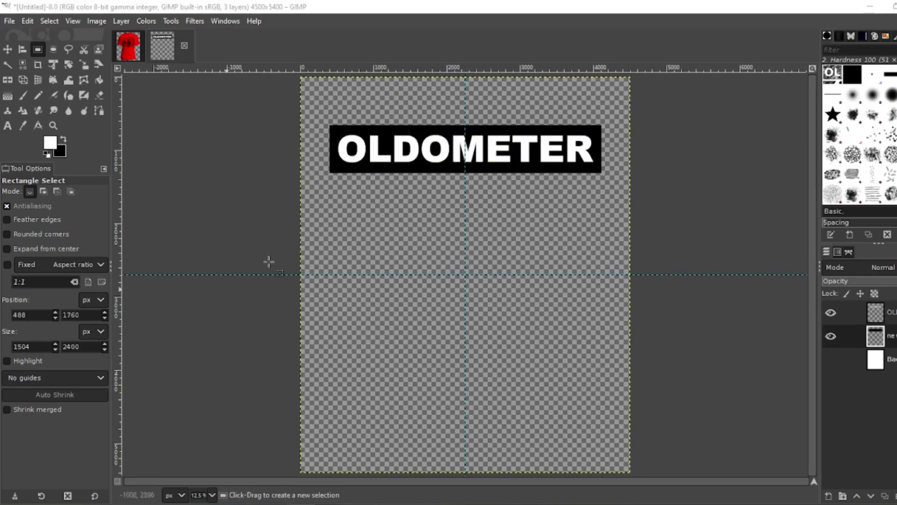
Step: Check the design on the red shirt mockup, and select a rectangle of about 1720 x 2408 px under the banner's left half
click(133, 49)
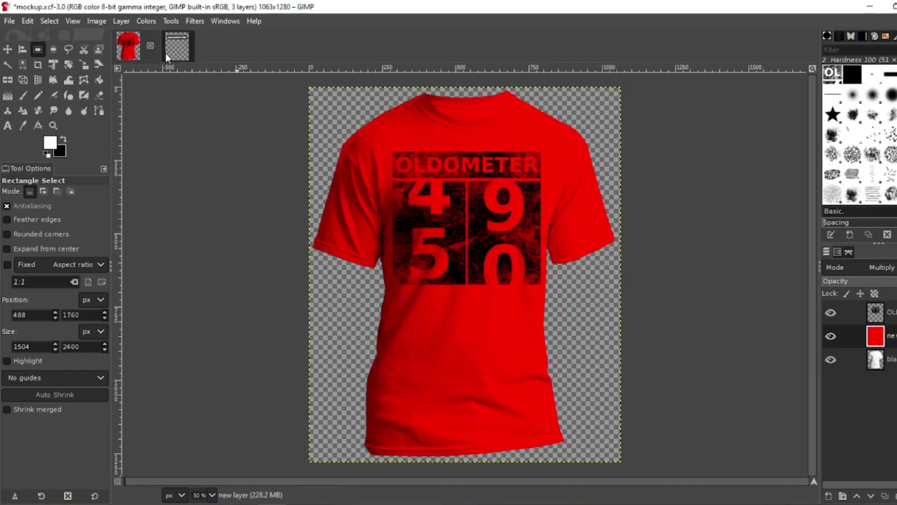
click(177, 46)
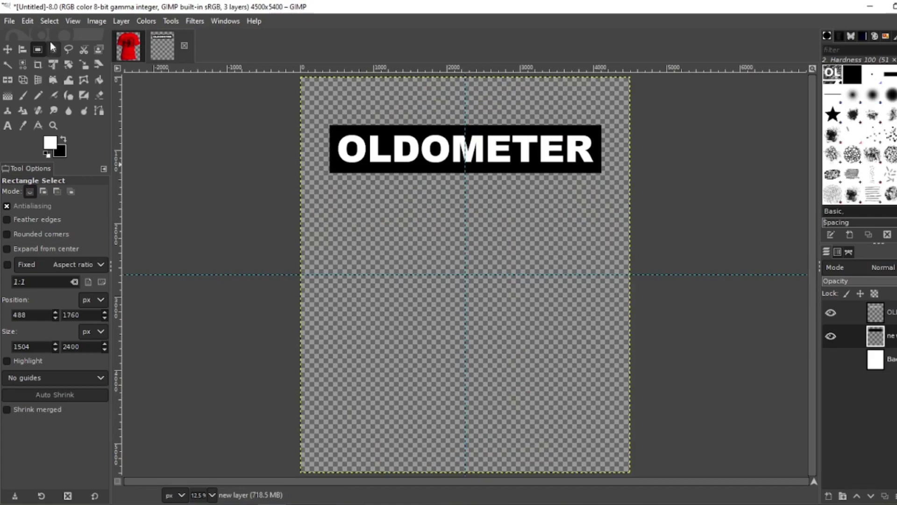
drag(331, 209, 469, 396)
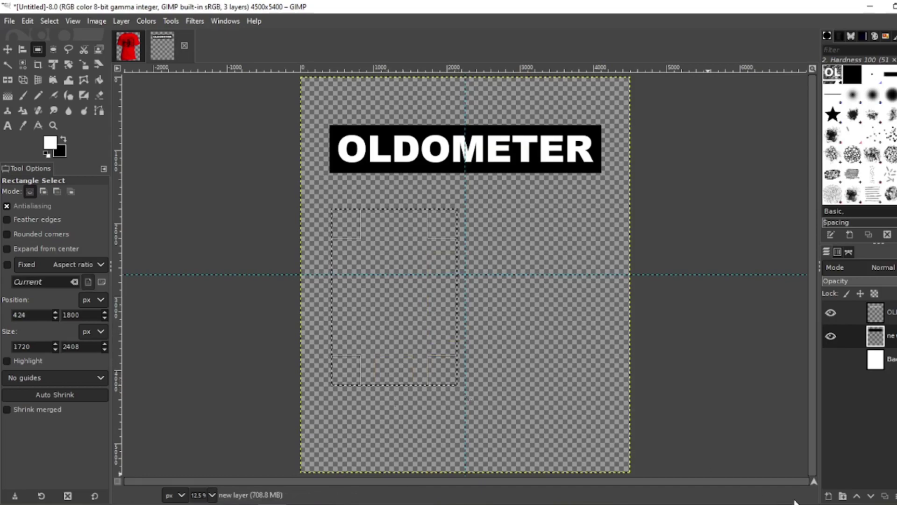
Step: Add a new 4500 x 5400 px transparent layer and fill the tall rectangular selection with the black background color
click(827, 496)
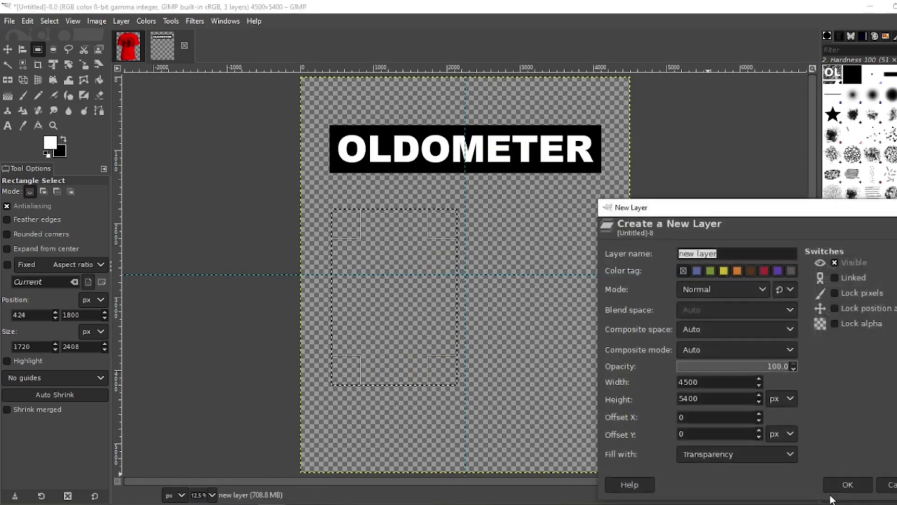
key(Return)
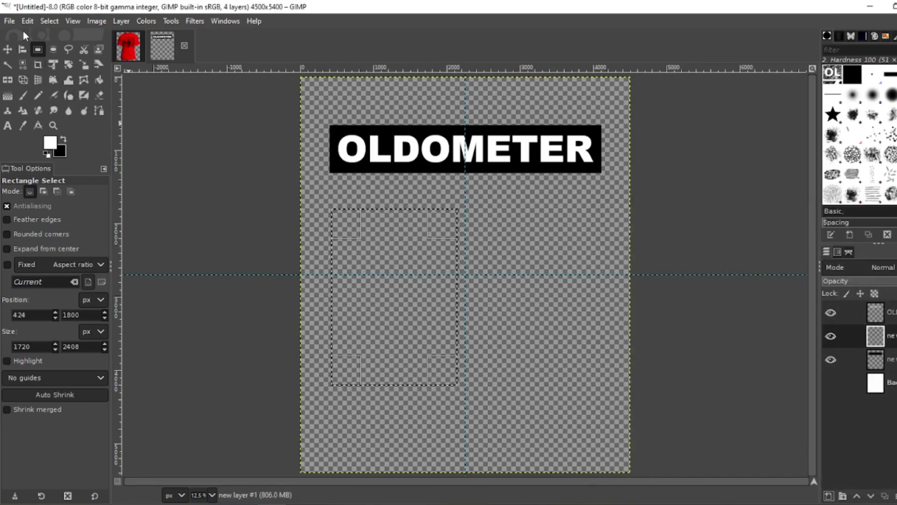
click(27, 22)
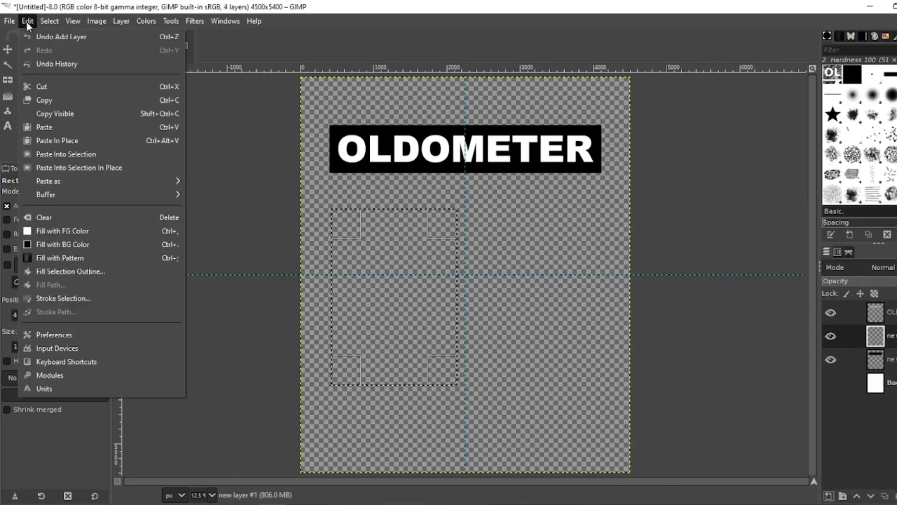
click(61, 245)
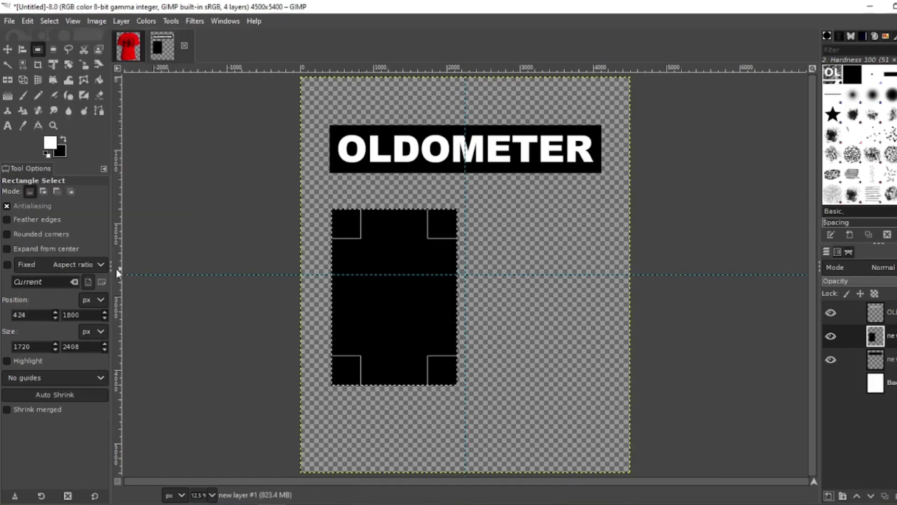
Step: Clear the selection and crop the tall black panel's layer to content
click(54, 20)
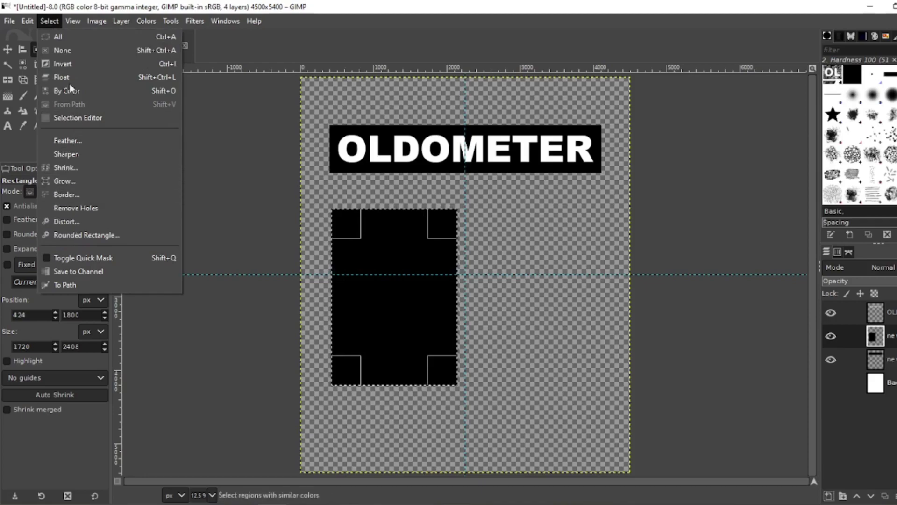
click(63, 58)
click(54, 21)
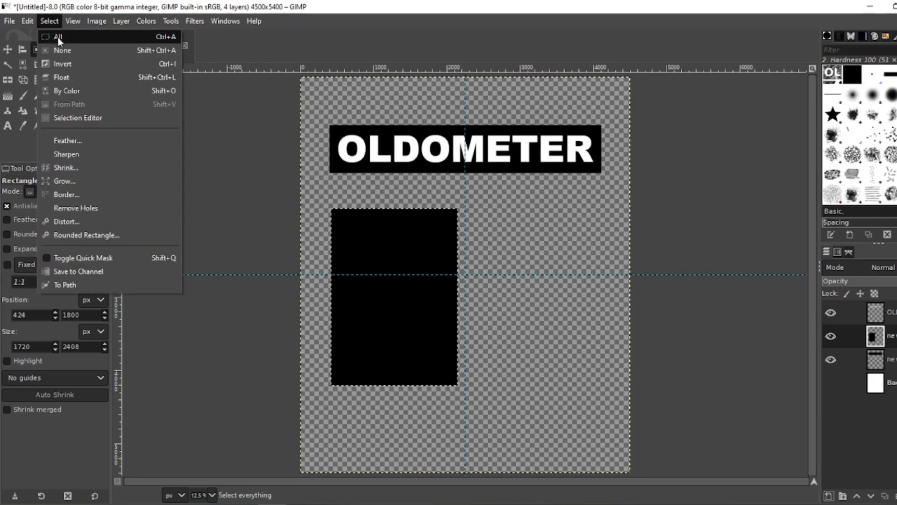
click(58, 51)
click(119, 21)
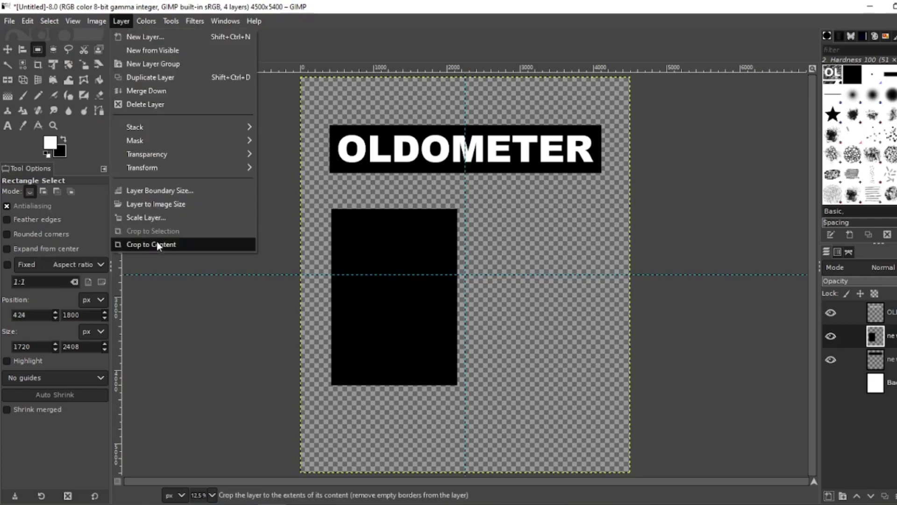
click(156, 243)
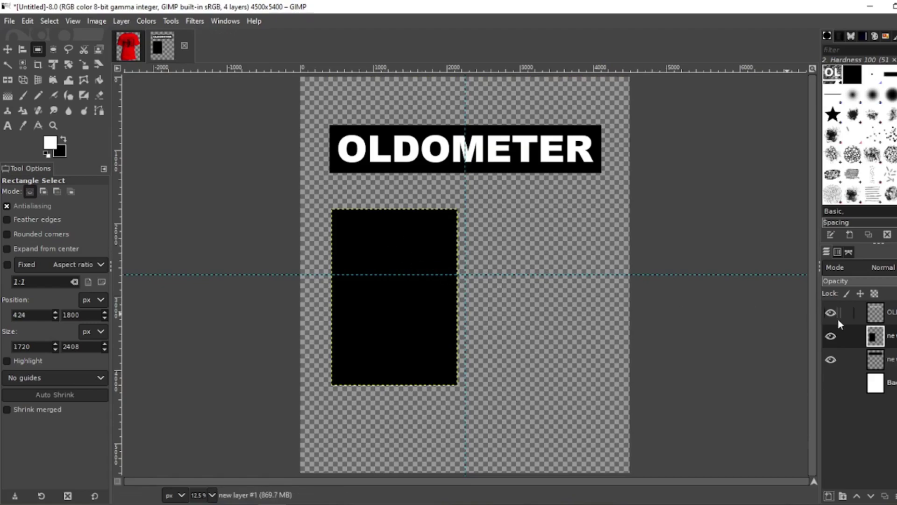
Step: Duplicate the tall black panel and move the copy beside the original, aligned under the banner's right end
click(884, 496)
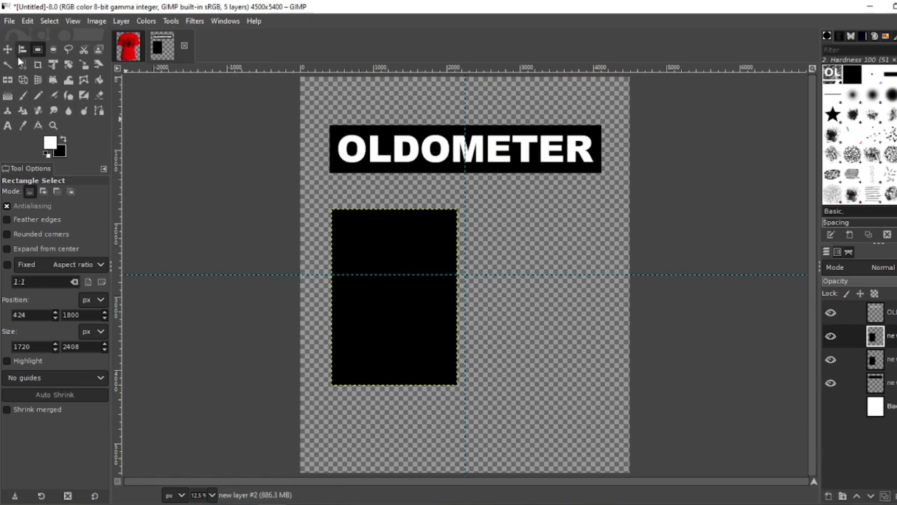
click(7, 49)
drag(398, 306, 544, 304)
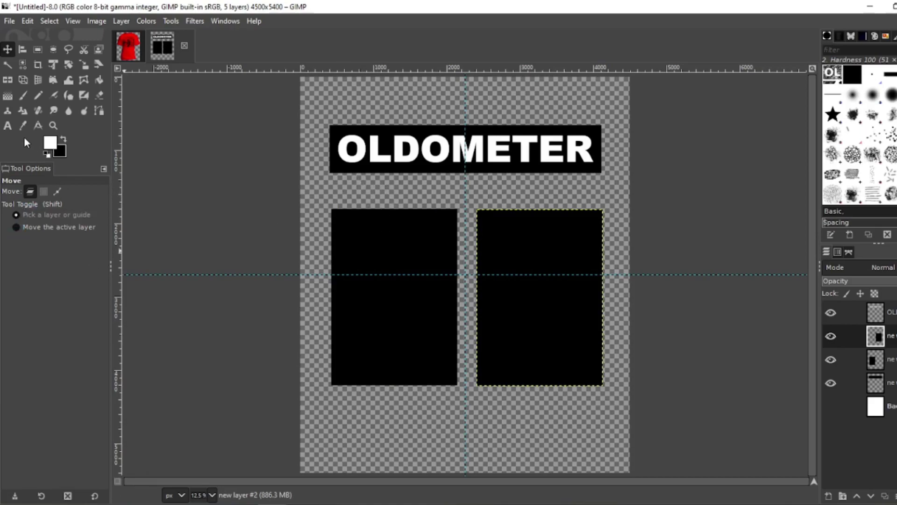
Step: Add a white "4" in Arial Heavy at 1500 px and position it across the left black panel's upper edge
click(11, 126)
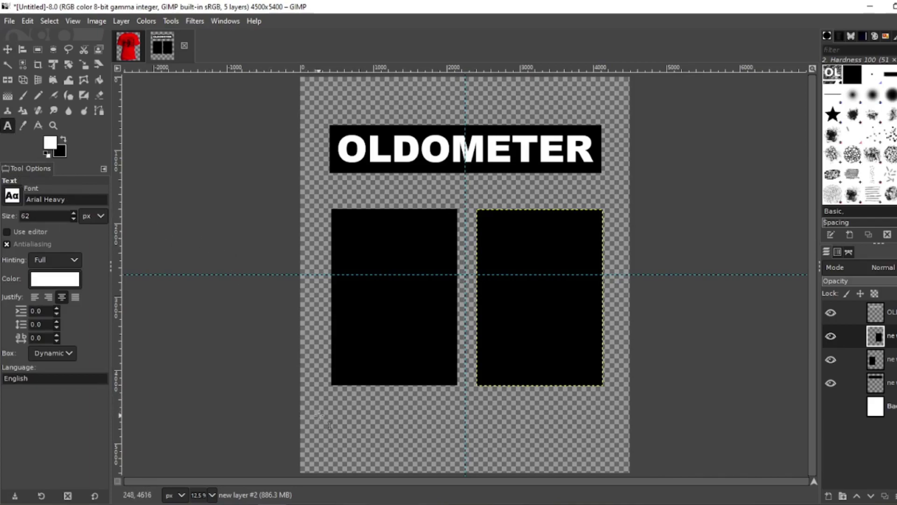
click(340, 426)
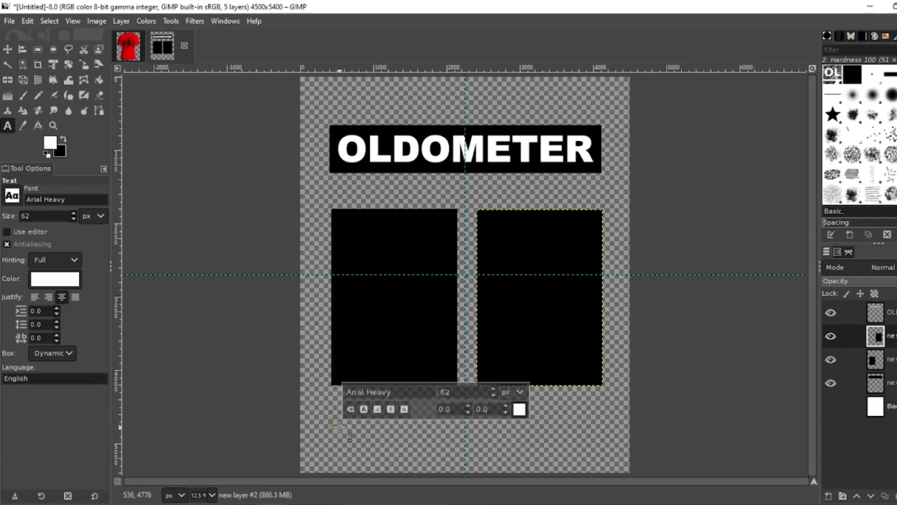
text(4)
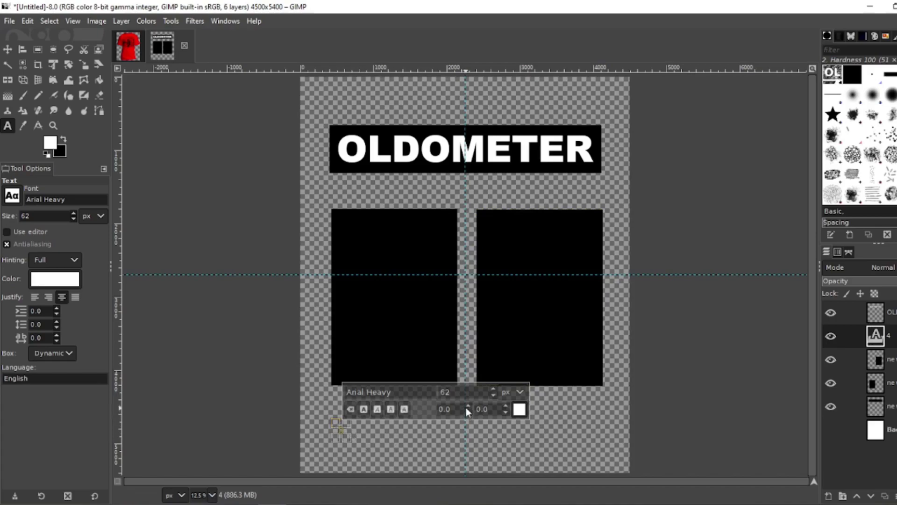
double_click(465, 392)
key(Return)
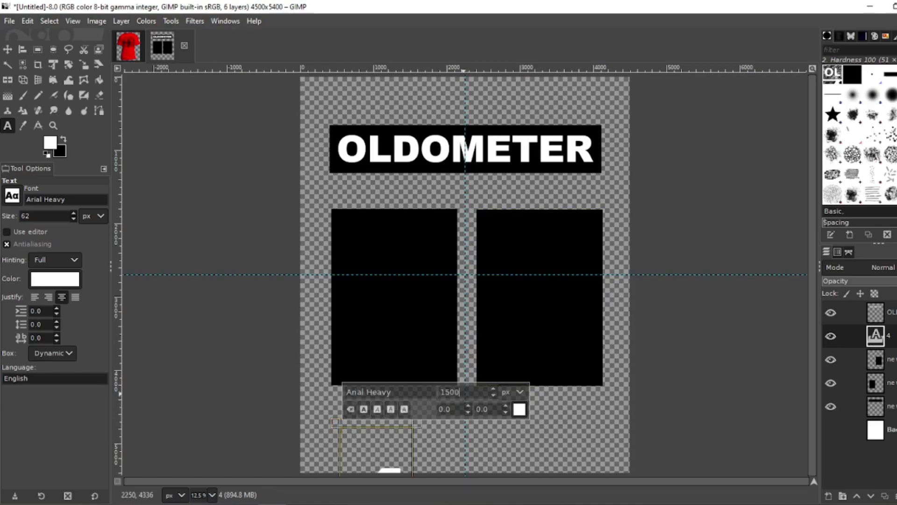
click(8, 49)
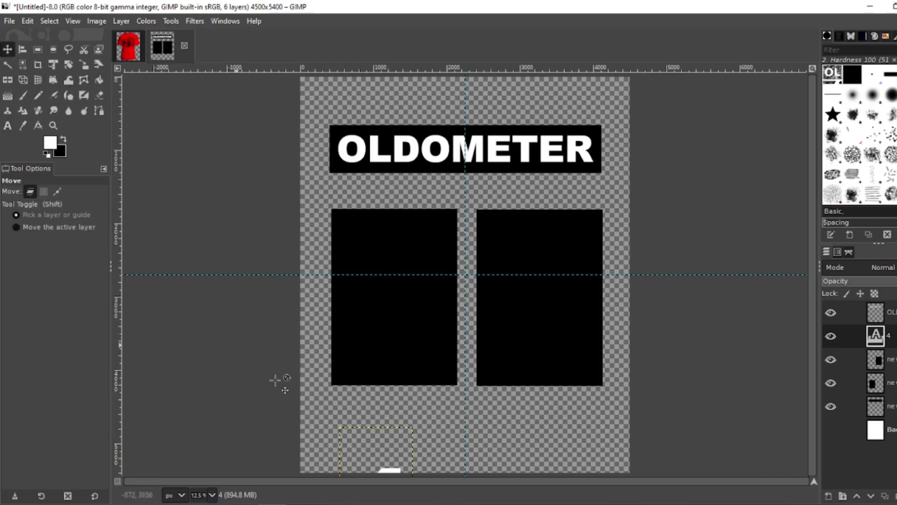
drag(387, 463, 412, 187)
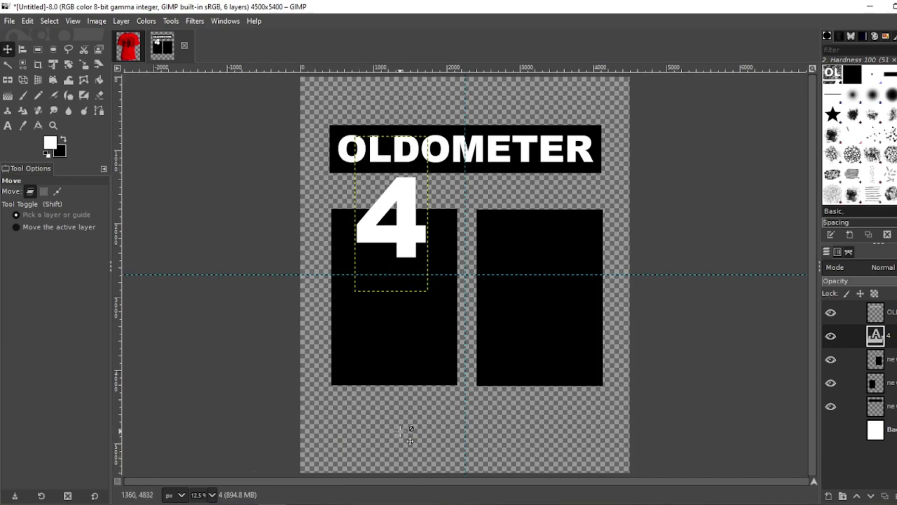
Step: Add a white "5" in Arial Heavy at the 4's size and position it at the left black panel's lower edge
click(8, 125)
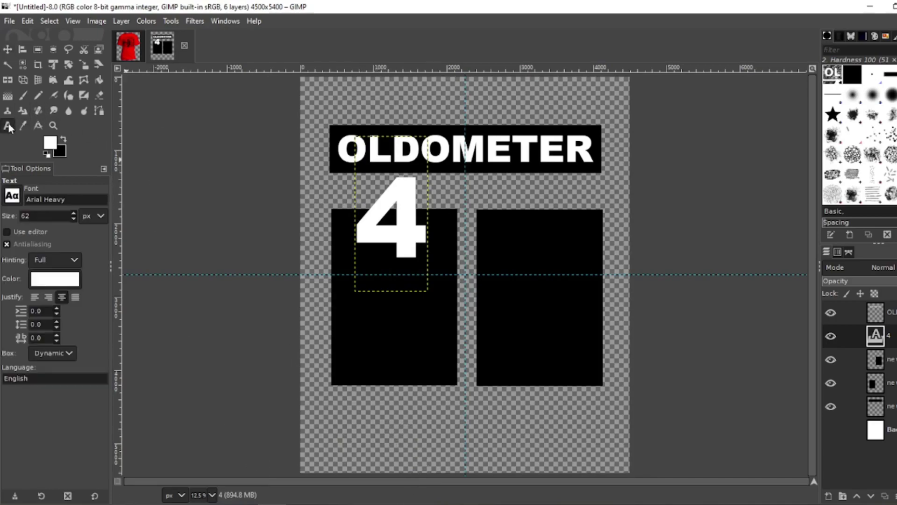
click(372, 426)
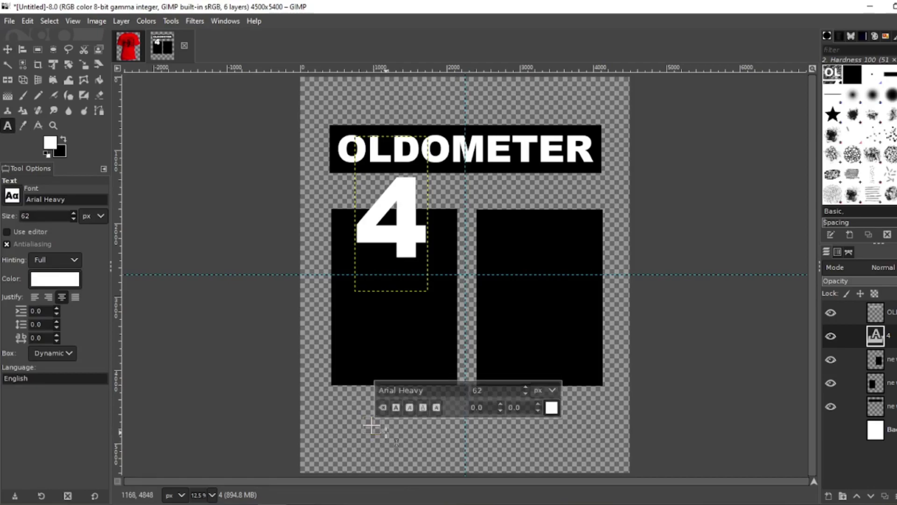
text(5)
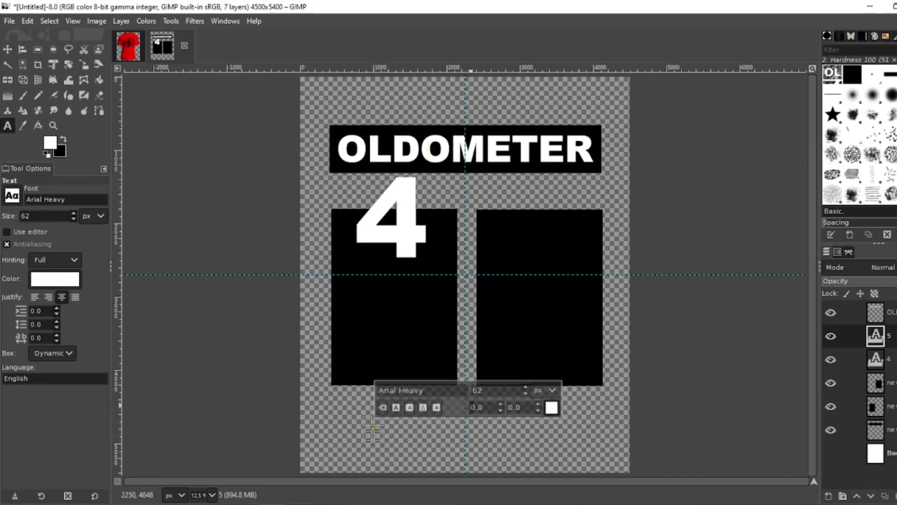
text(158)
key(Return)
click(8, 50)
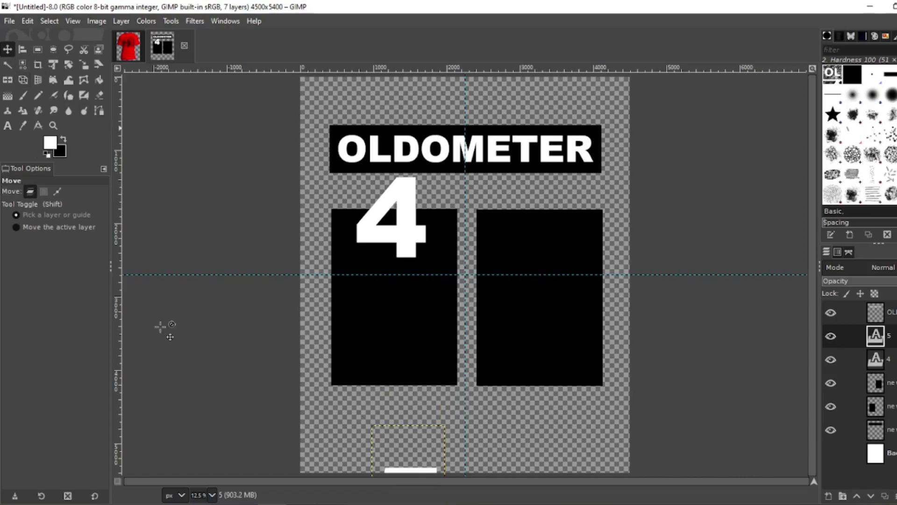
drag(409, 469, 393, 311)
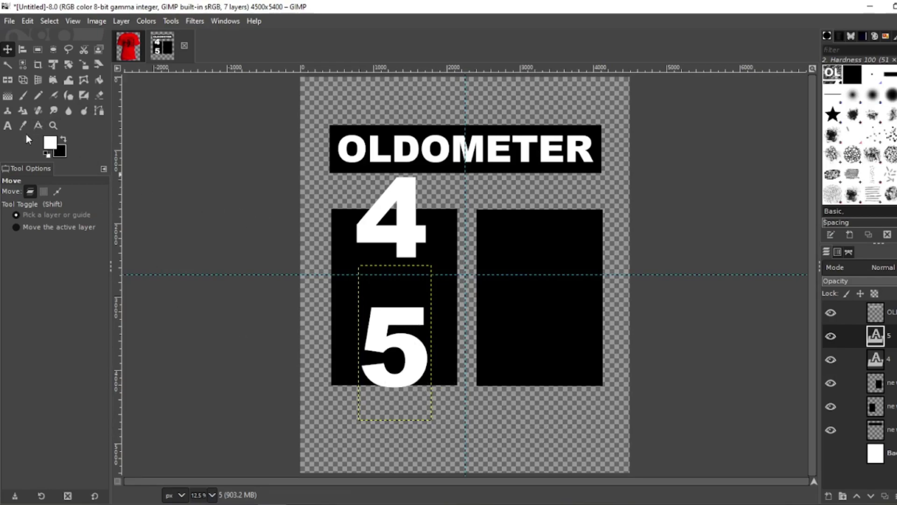
Step: Add a white "9" in Arial Heavy at 1500 px and position it across the right black panel's upper edge
click(7, 126)
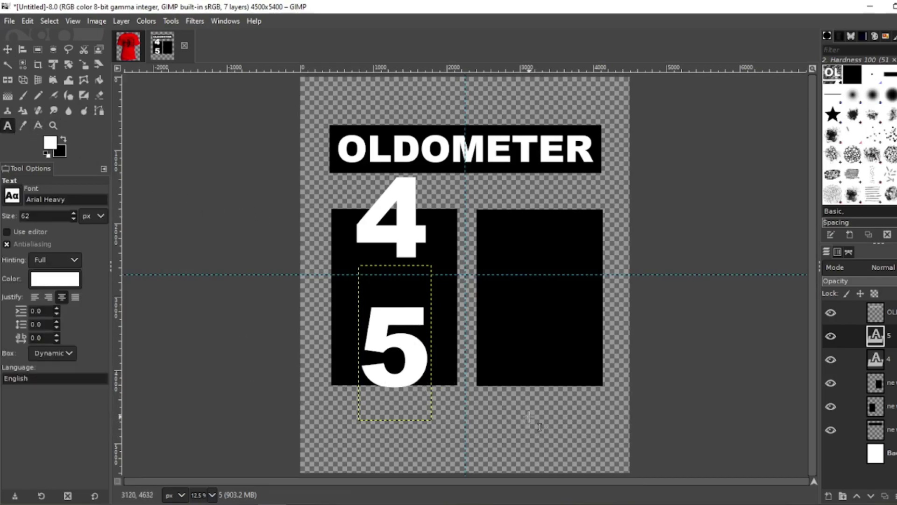
click(529, 415)
text(9)
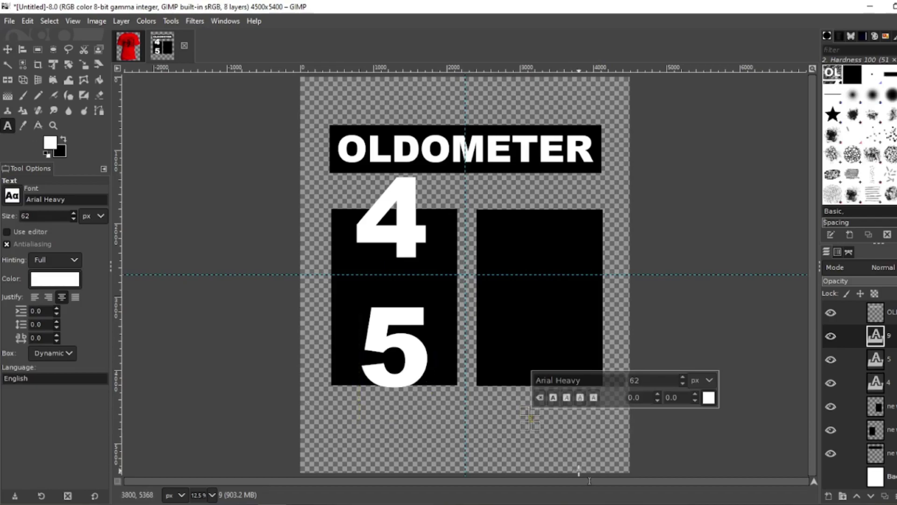
click(531, 419)
text(00)
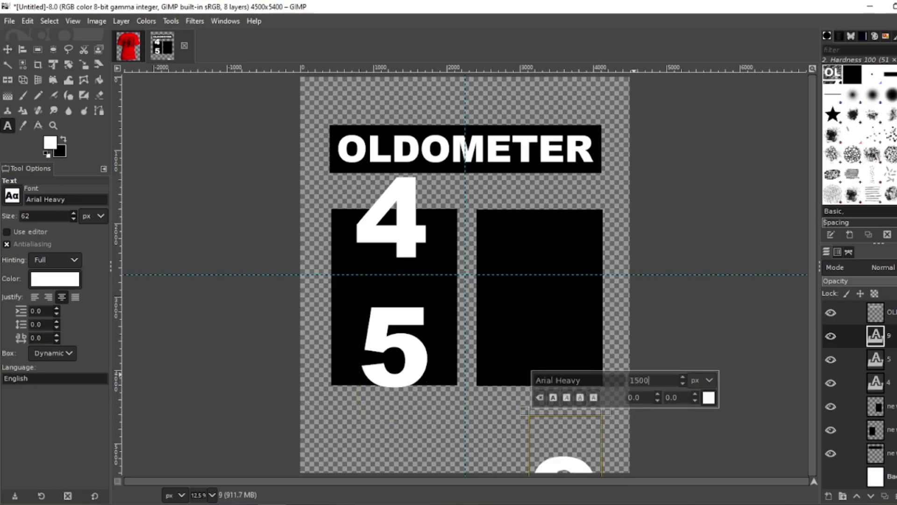
click(7, 49)
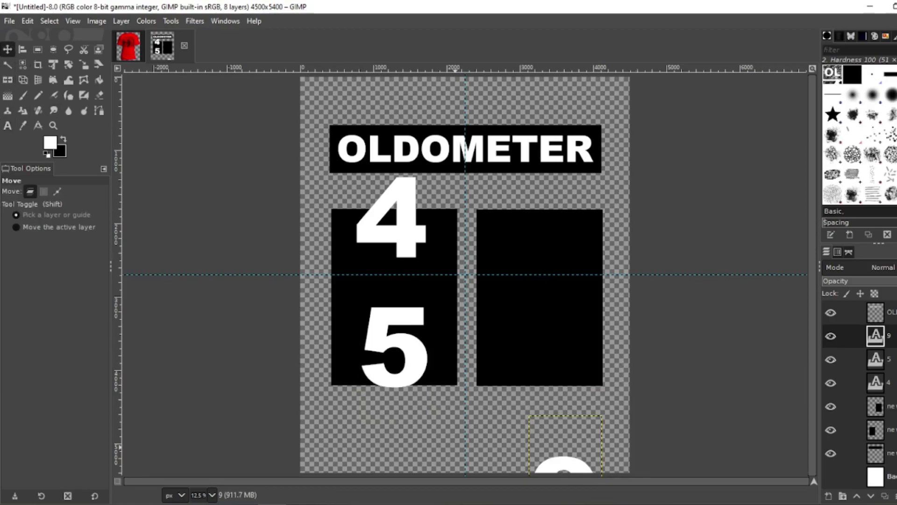
drag(573, 477, 546, 188)
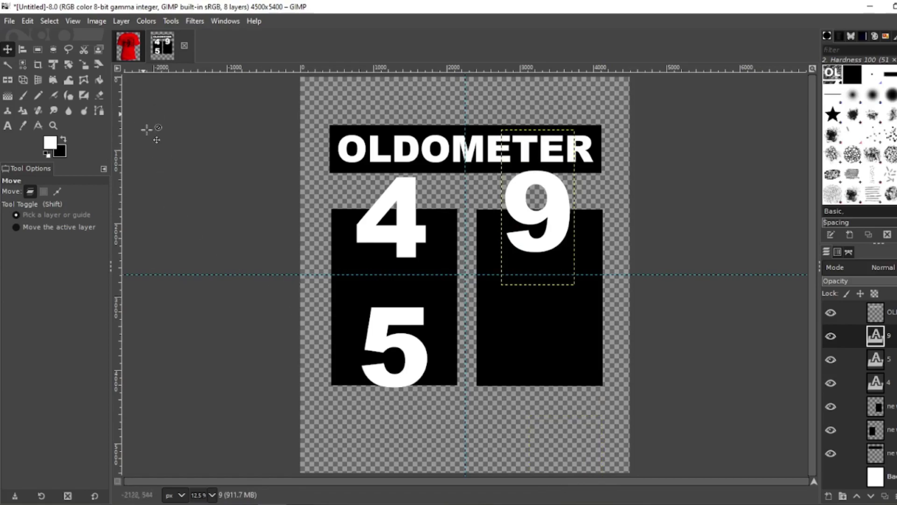
Step: Add a white "0" in Arial Heavy at 1500 px and position it across the right black panel's lower edge
click(7, 125)
click(542, 426)
text(0)
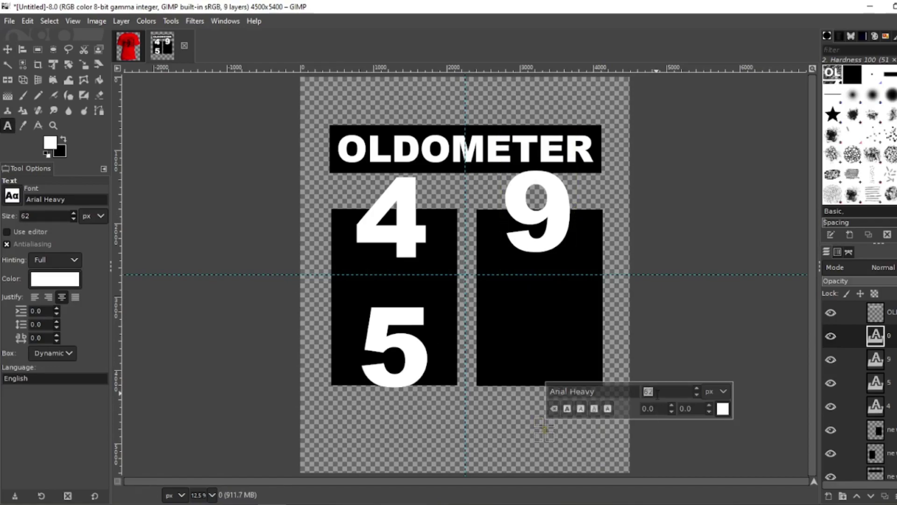
text(1500)
key(Return)
click(8, 49)
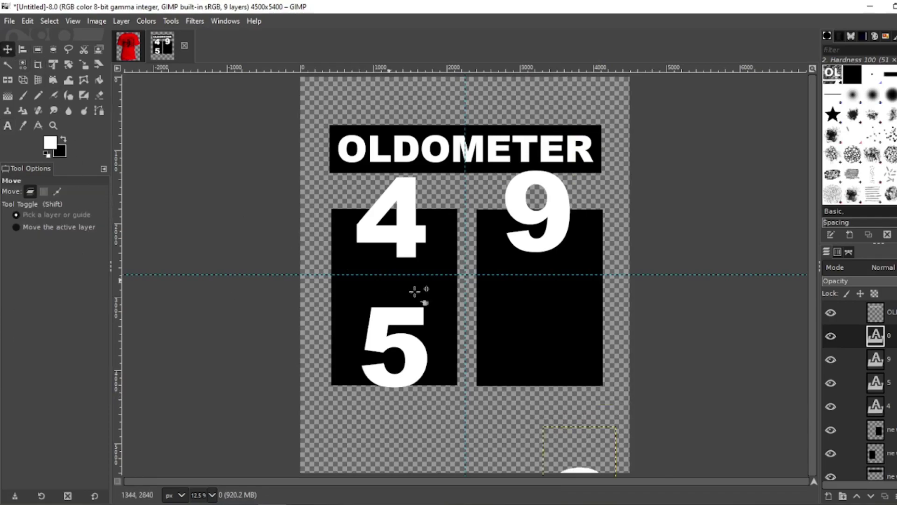
drag(574, 465, 548, 337)
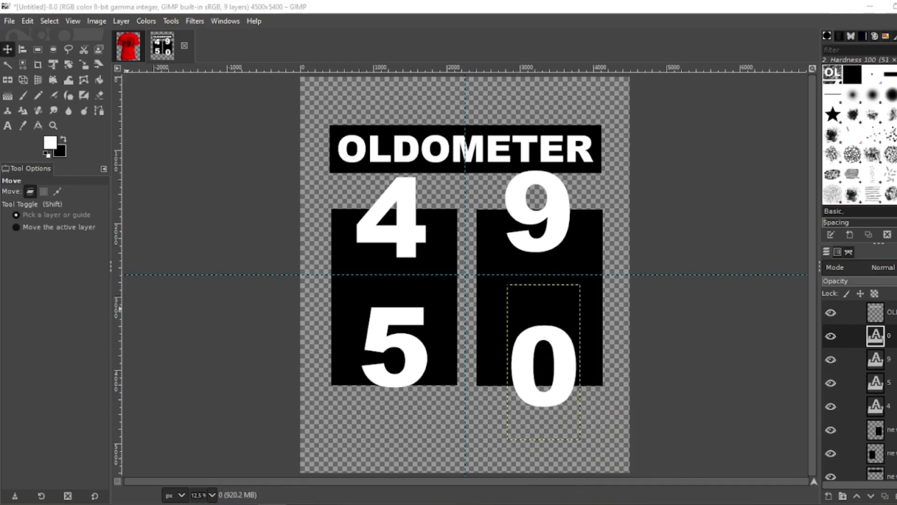
Step: Crop the black banner's layer to its content for use as the alignment reference
key(q)
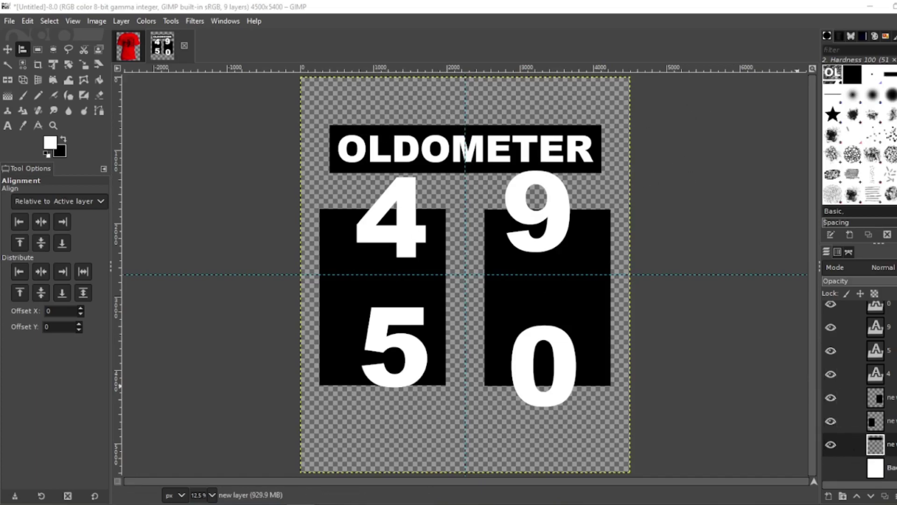
click(122, 21)
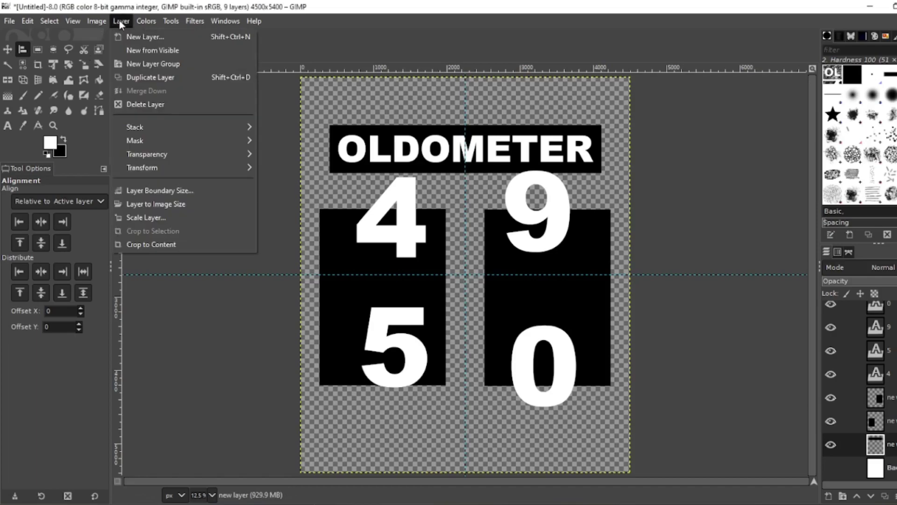
click(132, 244)
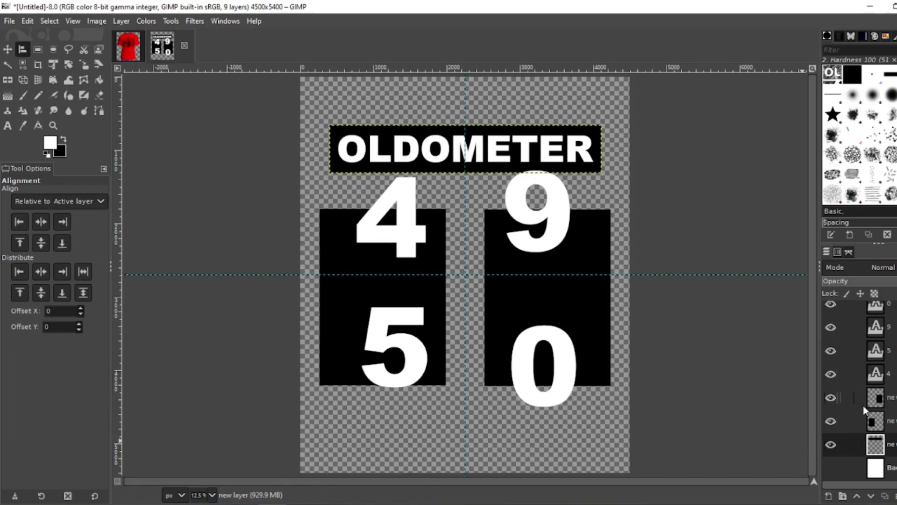
Step: Align the left panel to the banner's left edge and the right panel to the banner's right edge, relative to the active layer
click(348, 292)
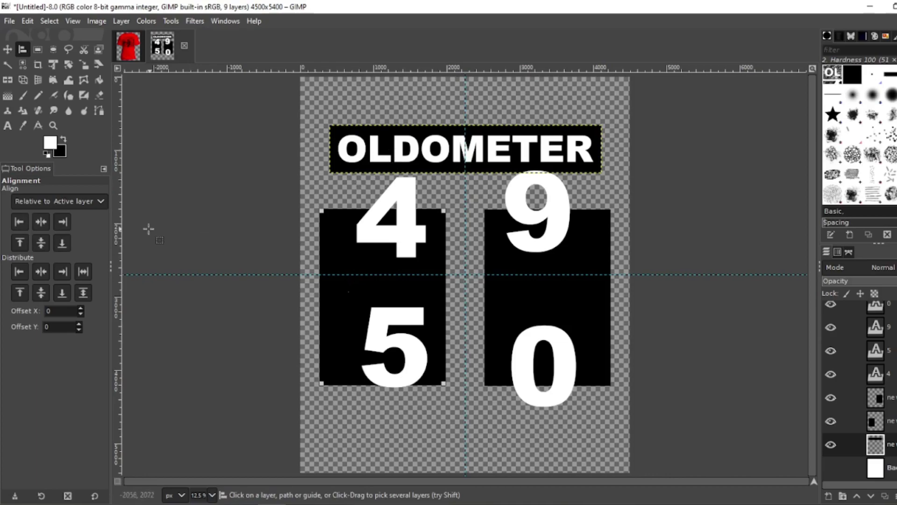
click(19, 222)
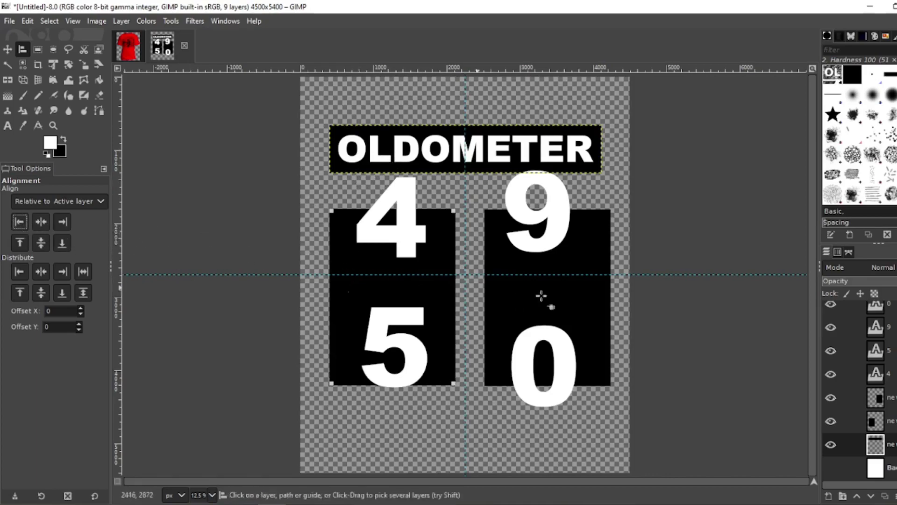
click(588, 297)
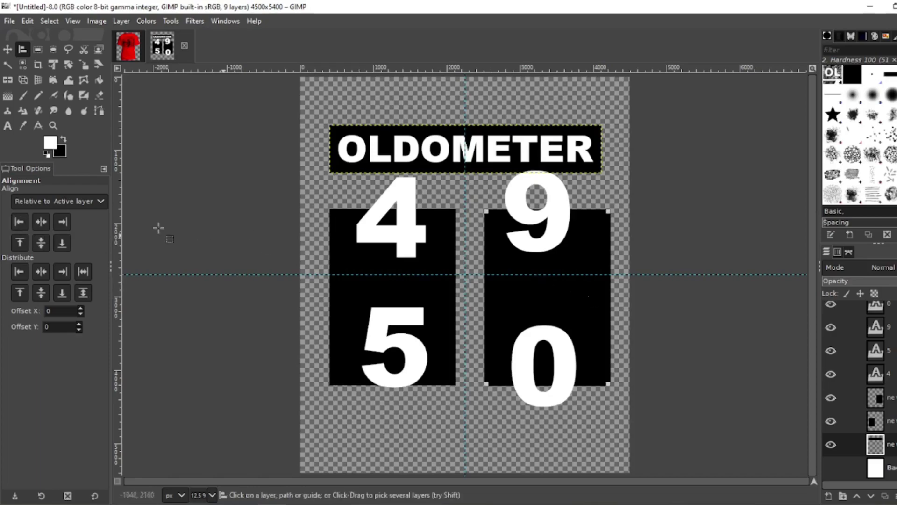
click(63, 220)
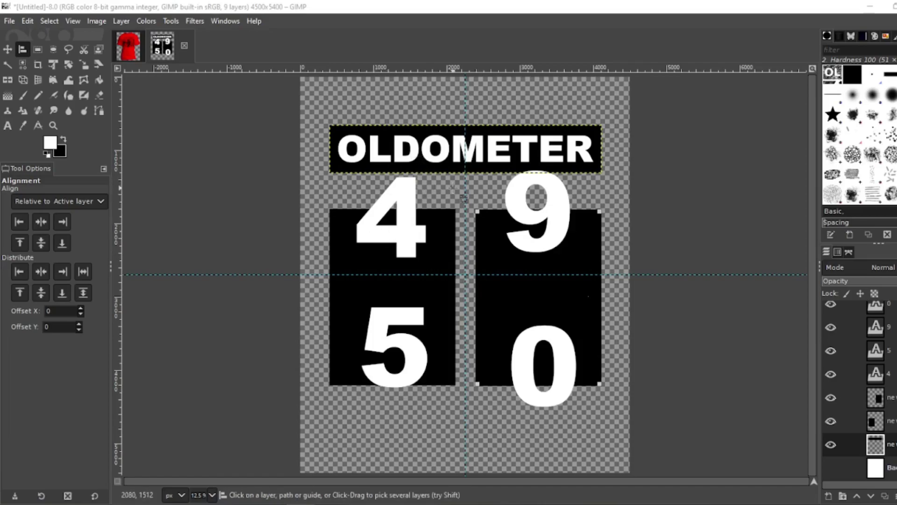
Step: Center the 4 and the 5 horizontally on the left black panel, relative to the active layer
click(868, 421)
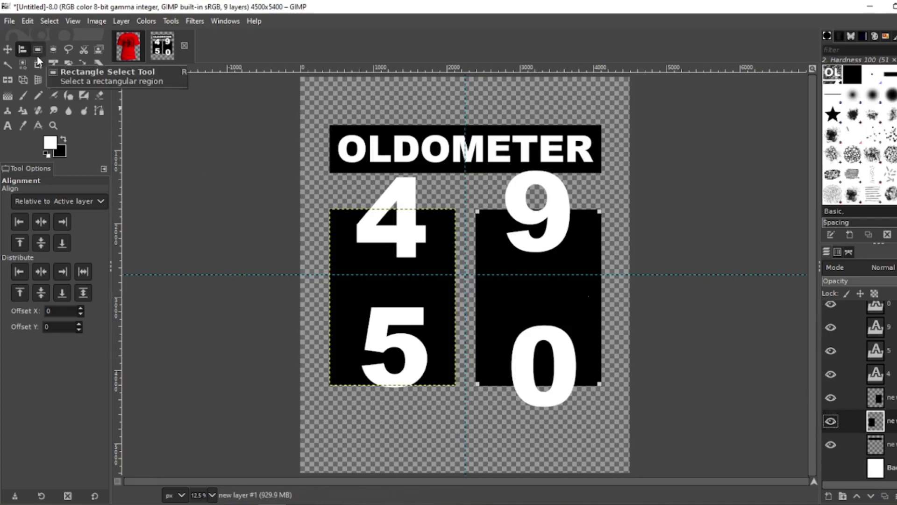
click(401, 189)
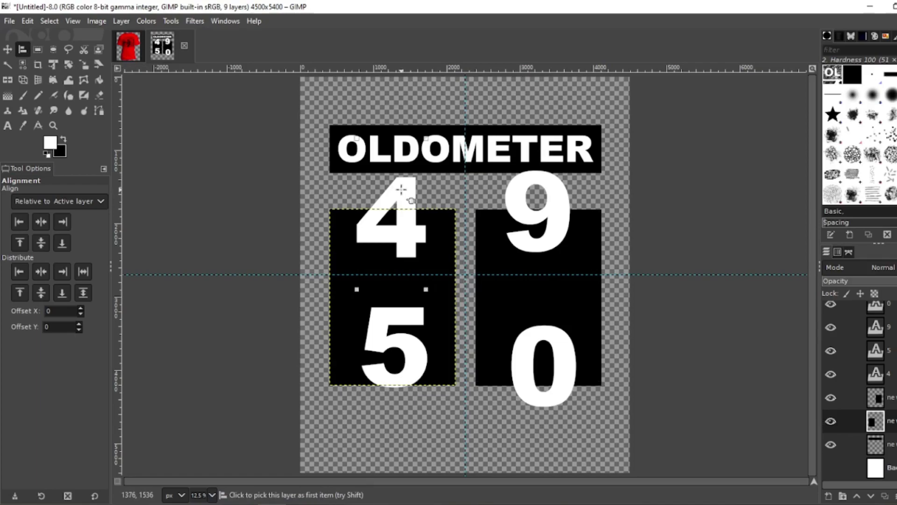
click(40, 222)
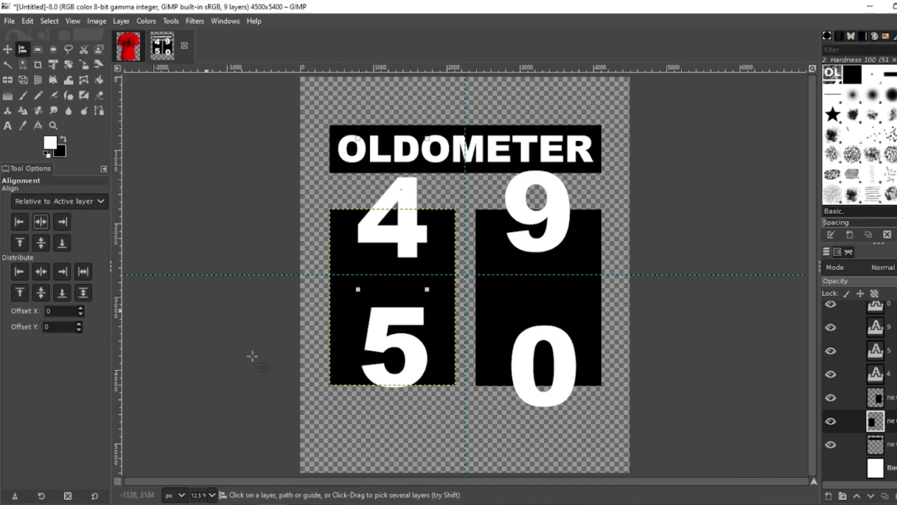
click(373, 341)
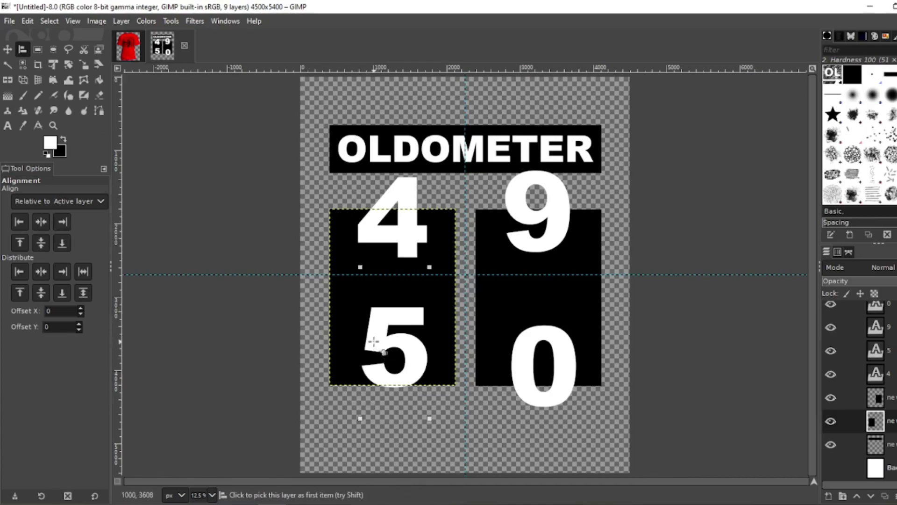
click(40, 222)
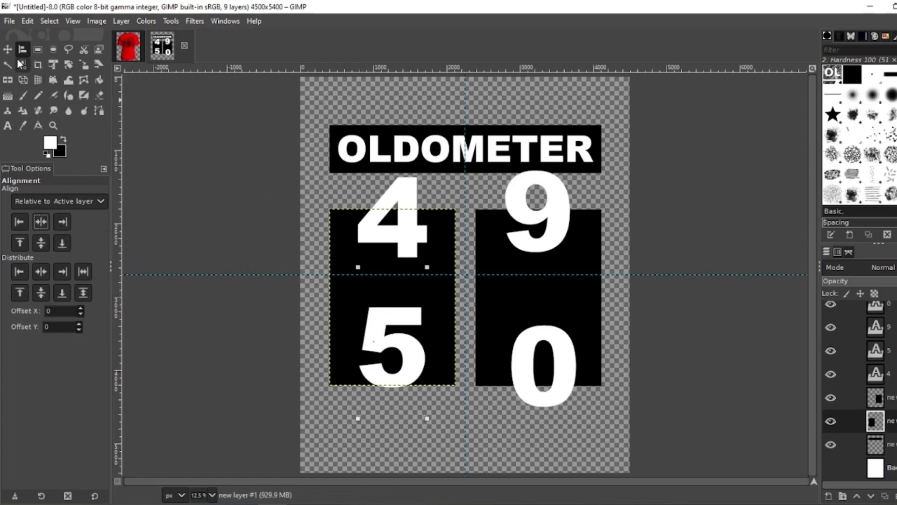
Step: Move the 9 down inside the right black panel and shift the 0 slightly lower across its bottom edge
click(8, 49)
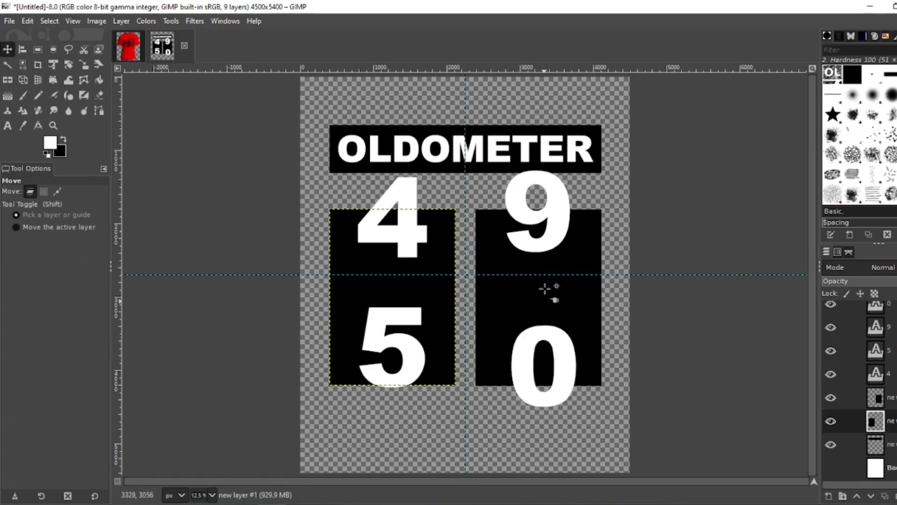
drag(557, 216, 559, 257)
drag(562, 381, 559, 393)
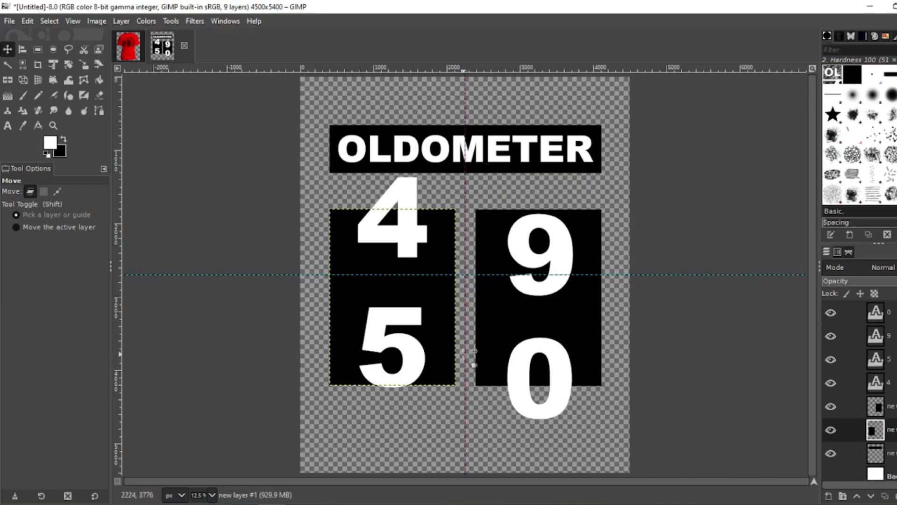
Step: Center the 9 and the 0 horizontally on the right black panel, relative to the active layer
click(863, 406)
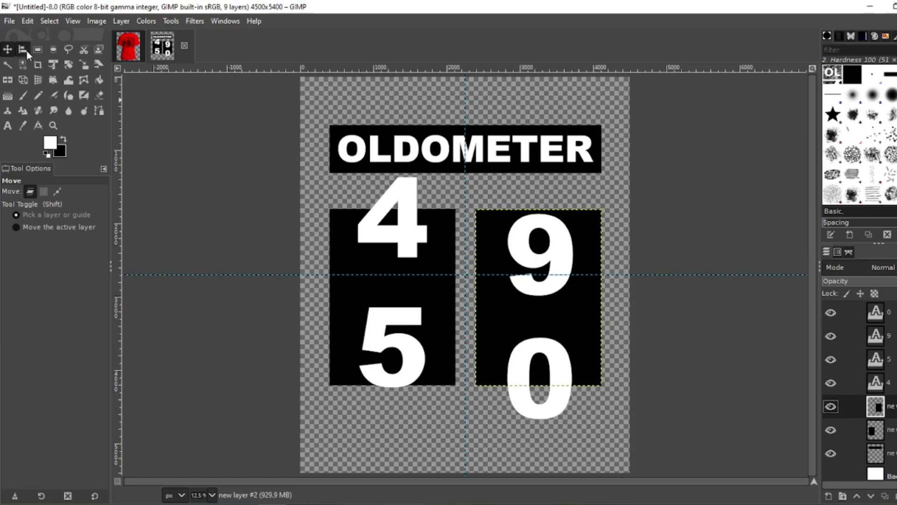
click(23, 49)
click(524, 232)
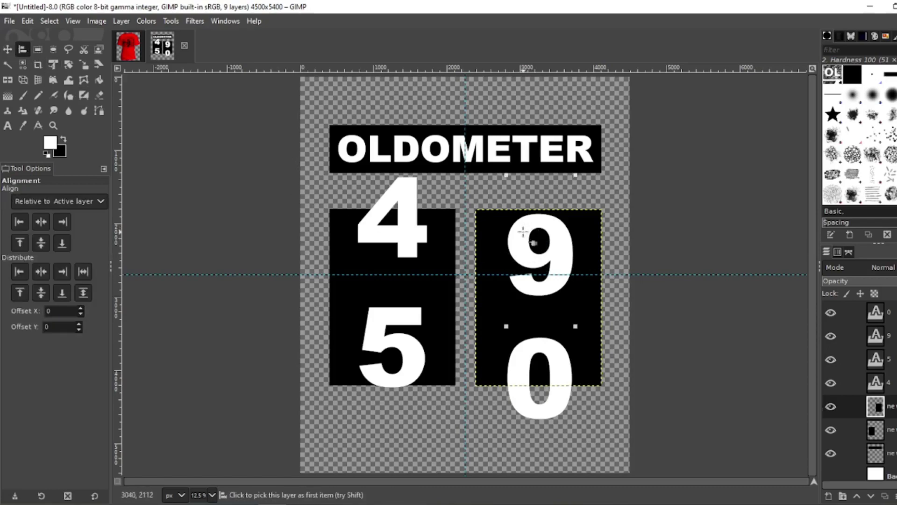
click(41, 222)
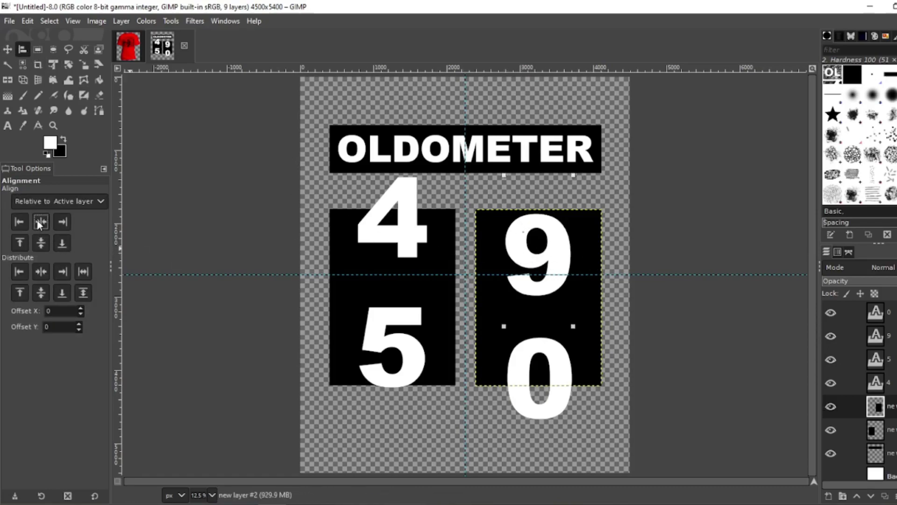
click(526, 414)
click(40, 223)
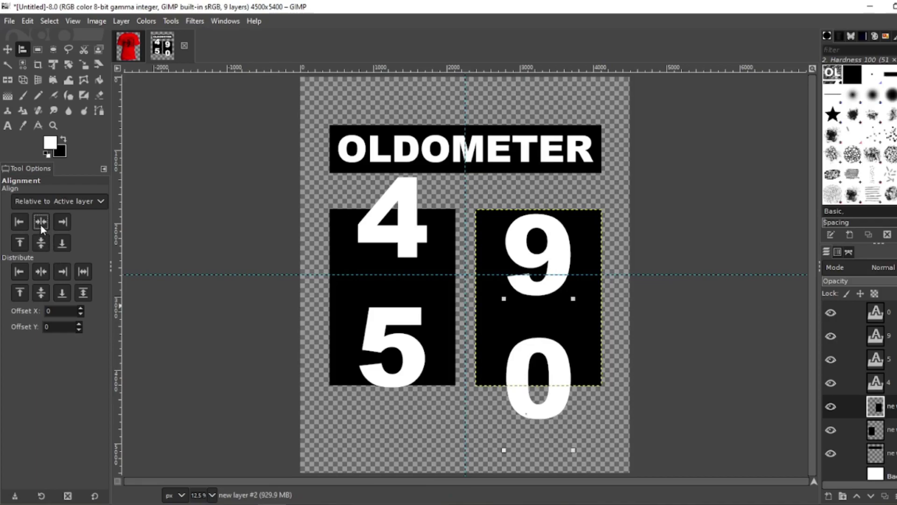
Step: Select the left black panel by color on its own layer and invert the selection to cover everything outside the panel
key(shift+o)
key(End)
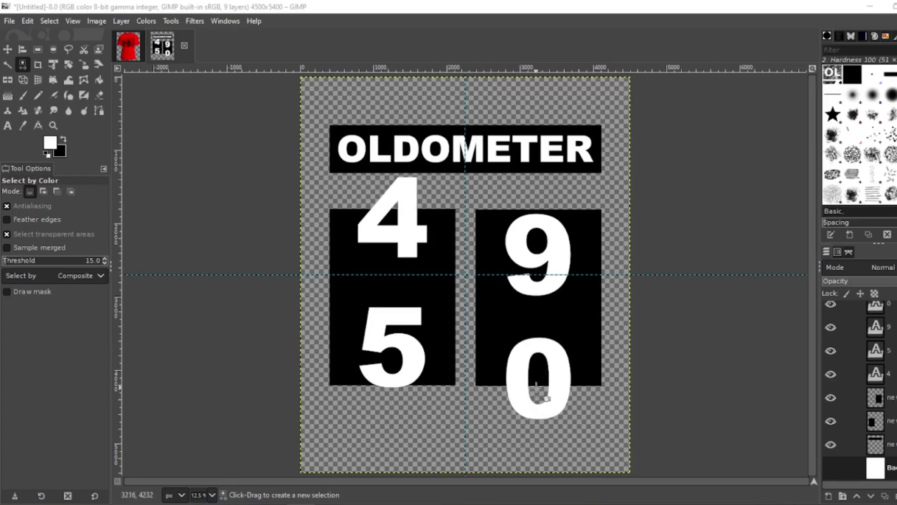
click(864, 423)
click(443, 225)
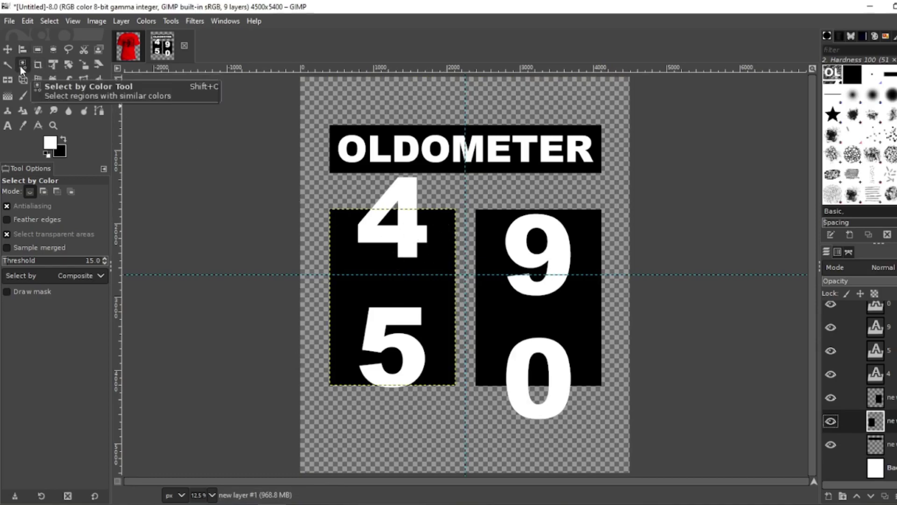
click(50, 21)
click(55, 62)
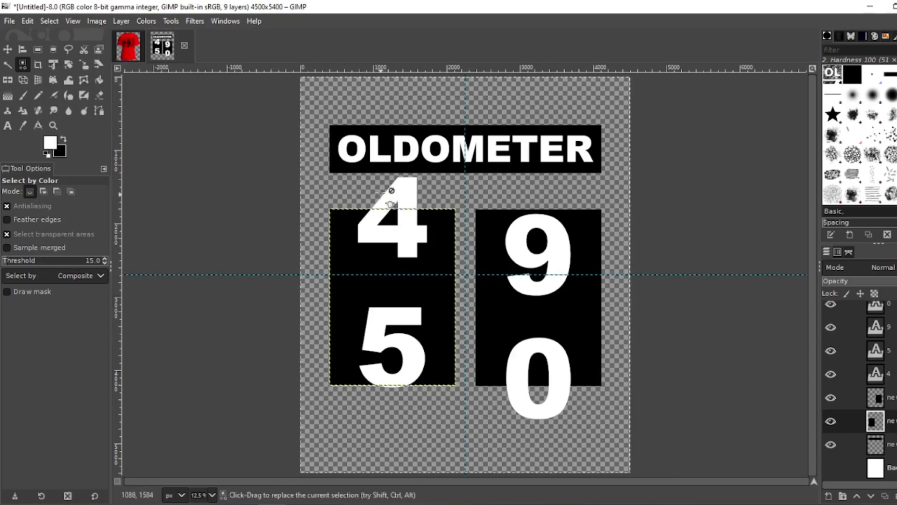
Step: Delete the parts of the 4 and the 5 that extend beyond the left black panel
click(862, 373)
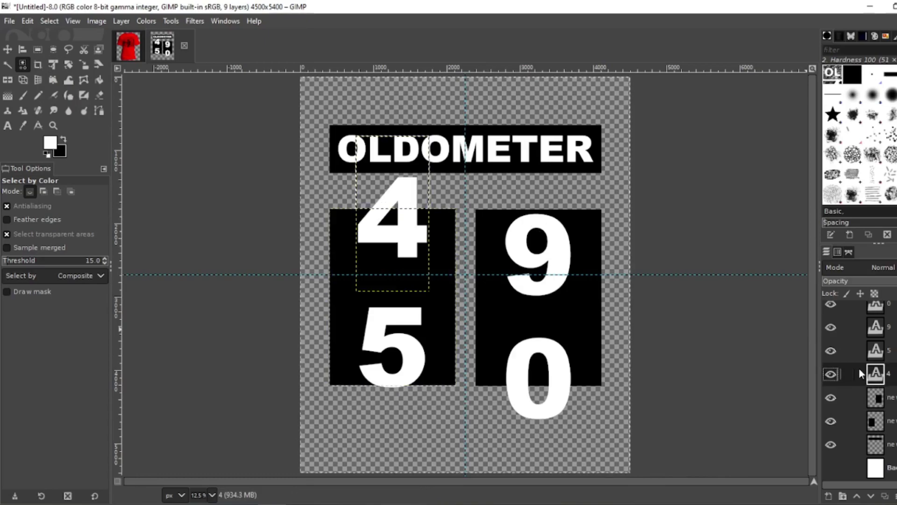
key(Delete)
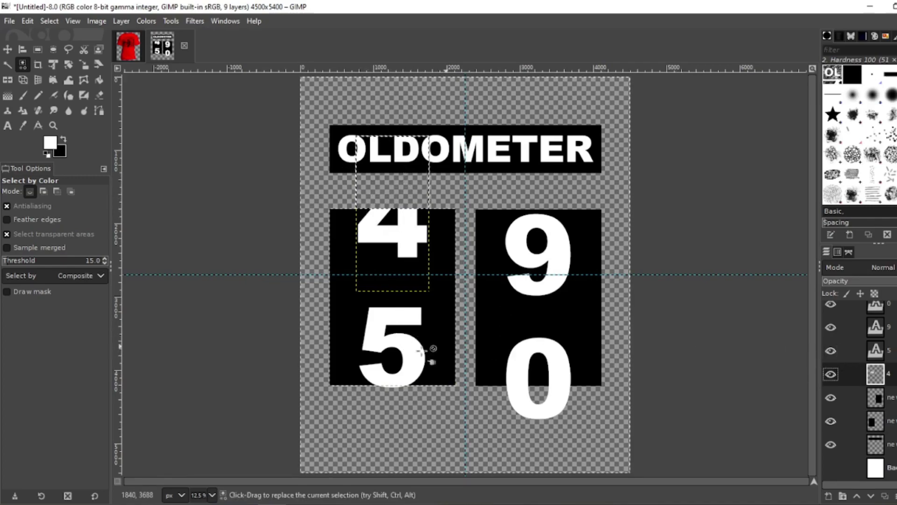
click(870, 351)
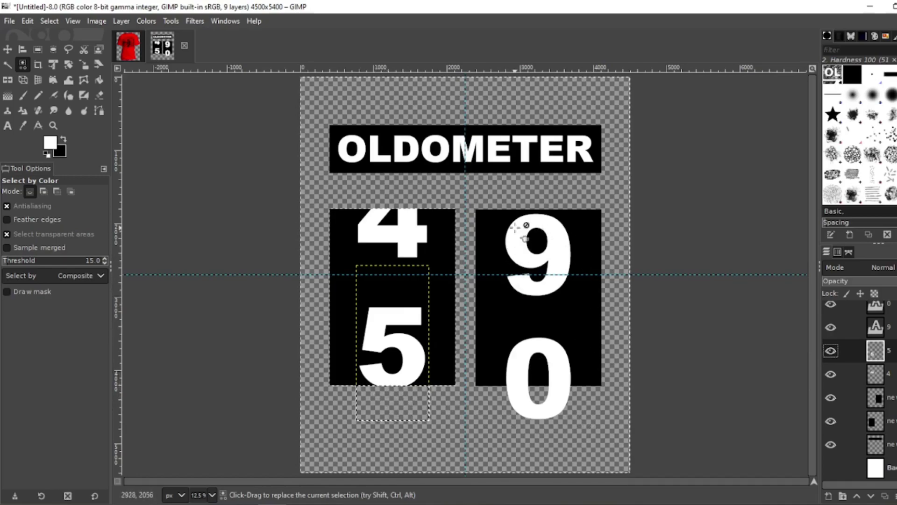
Step: Select the right black panel by color on its own layer and invert the selection to cover everything outside it
click(865, 403)
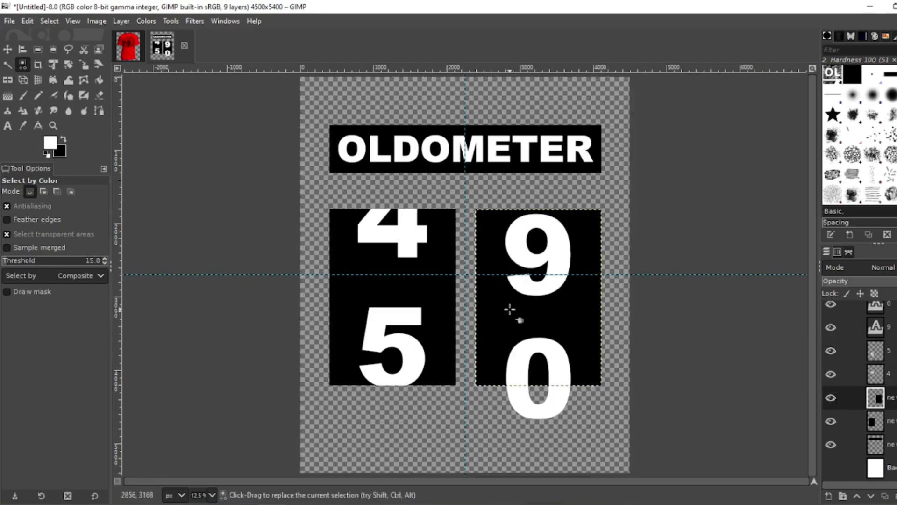
click(50, 21)
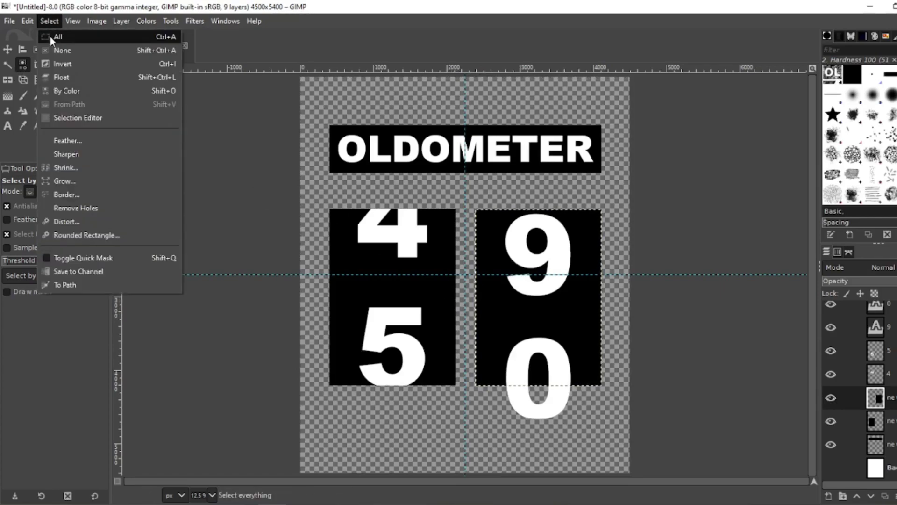
click(57, 65)
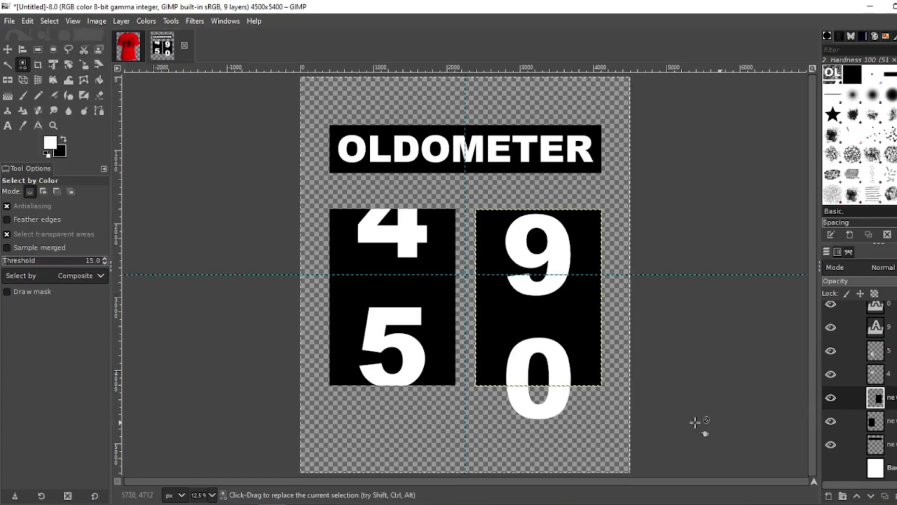
Step: Delete the parts of the 0 and the 9 that extend beyond the right black panel and clear the selection
scroll(861, 367, up, 1)
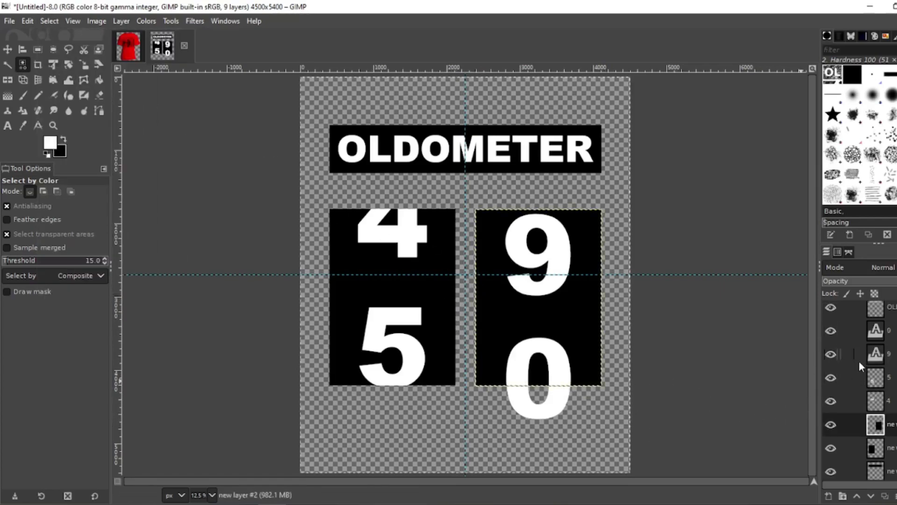
click(865, 333)
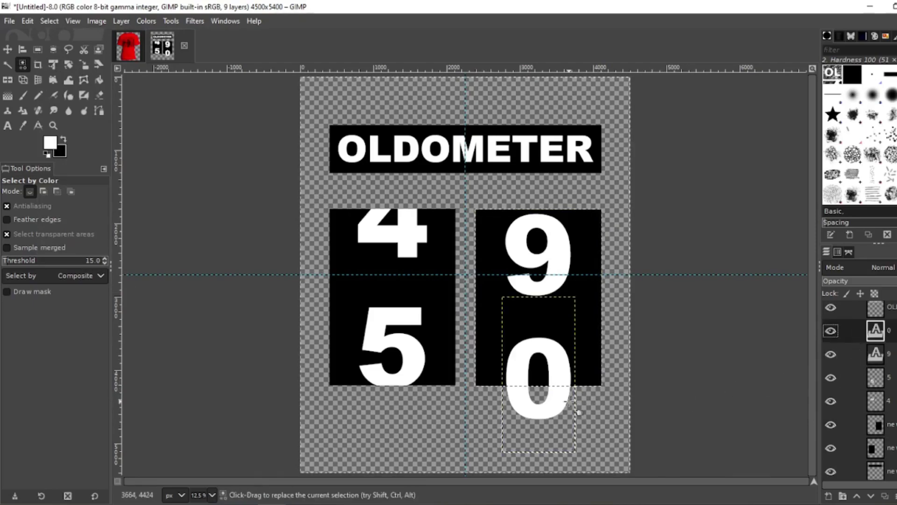
key(Delete)
click(862, 356)
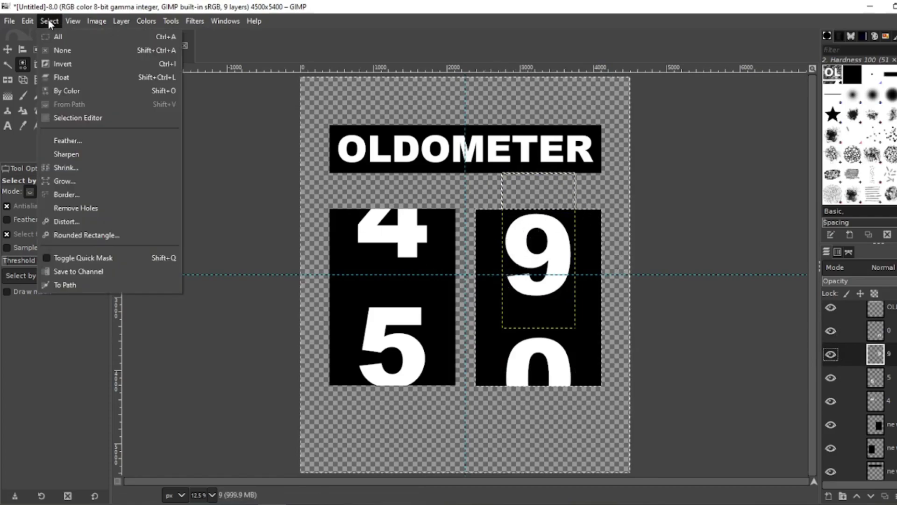
click(48, 46)
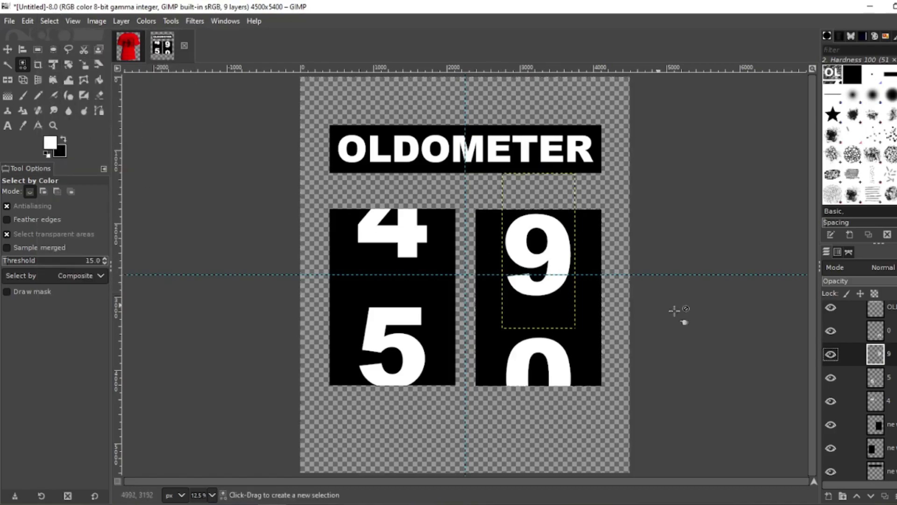
Step: Reorder the layers so the banner lies directly beneath the OLDOMETER text and the right panel directly beneath the 9
scroll(862, 407, down, 1)
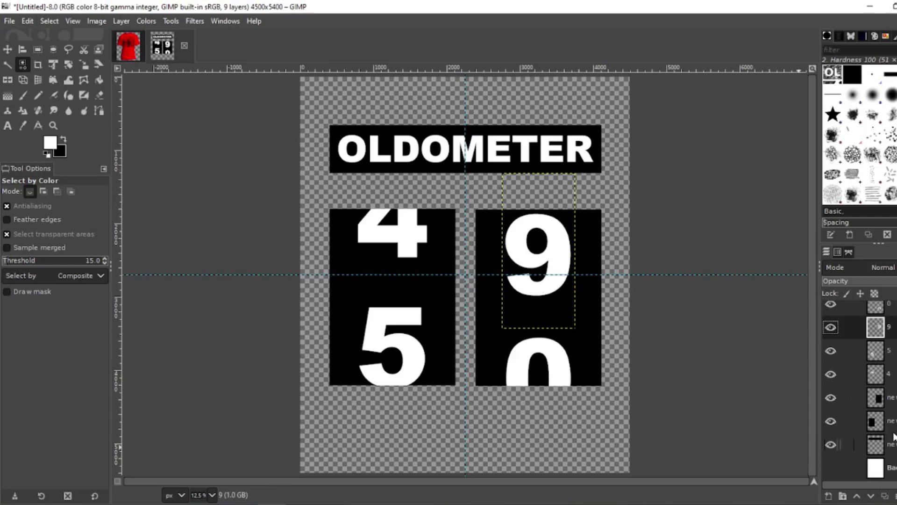
drag(862, 444, 885, 324)
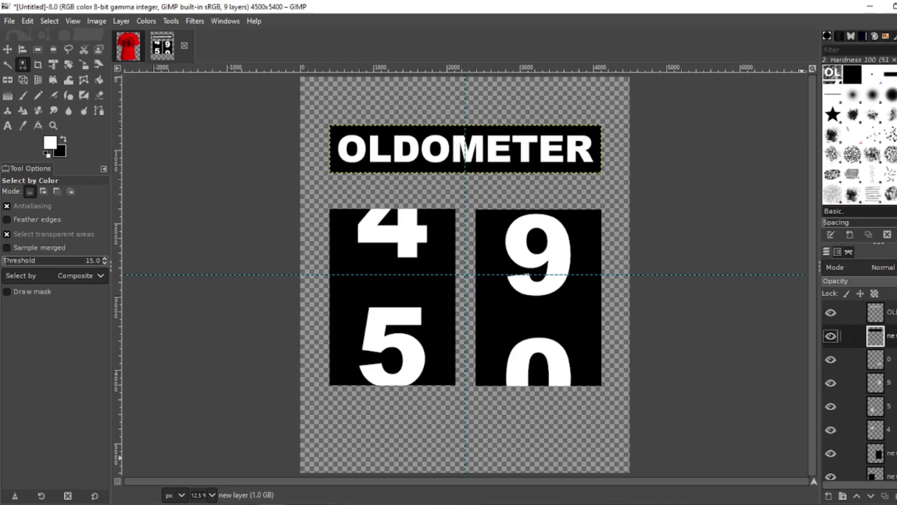
scroll(860, 392, down, 1)
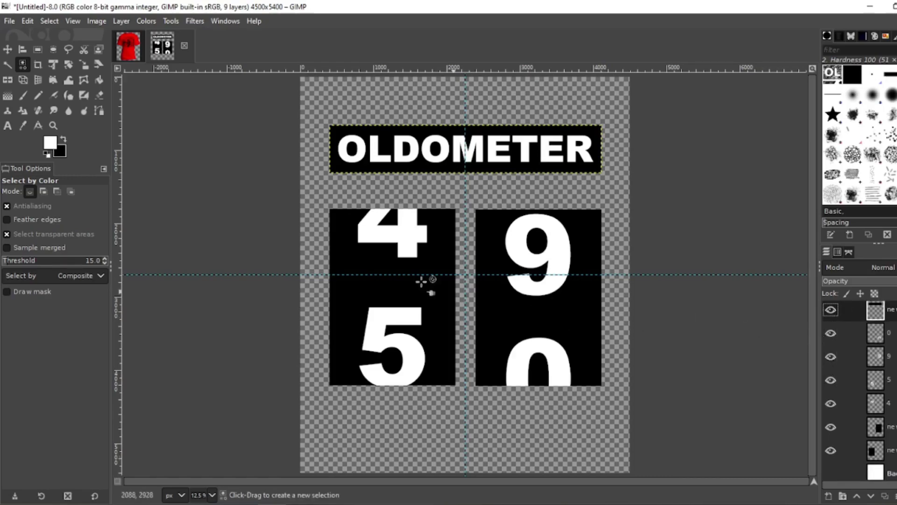
drag(860, 452, 855, 438)
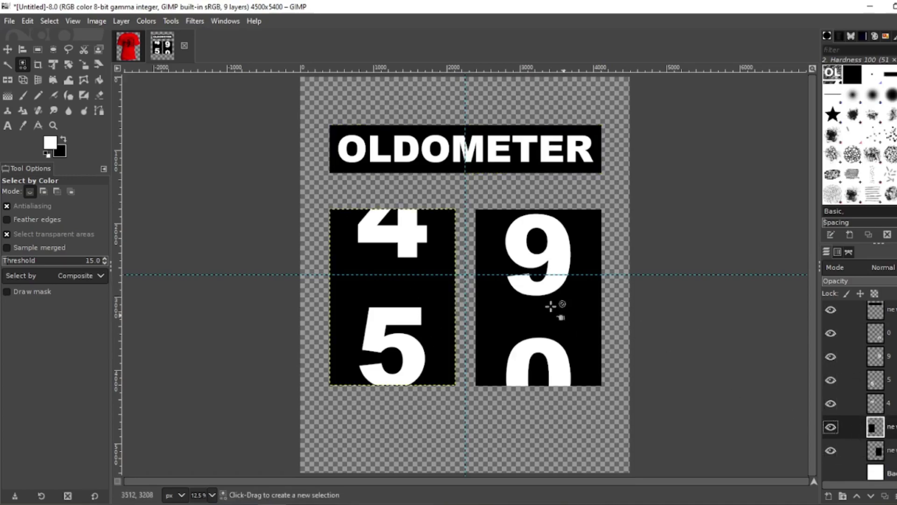
click(865, 452)
drag(867, 452, 859, 374)
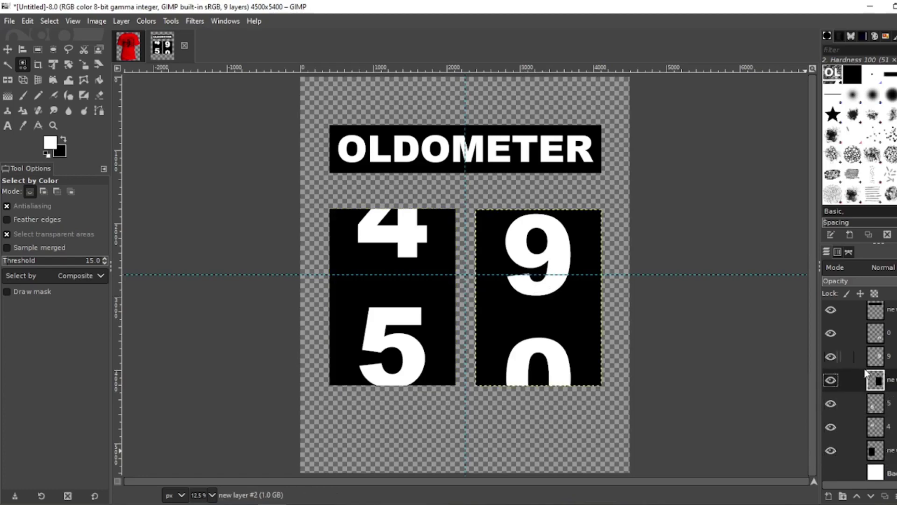
Step: Merge the OLDOMETER text down onto its black banner and move the merged banner down to just above the two panels
scroll(865, 368, up, 1)
click(861, 311)
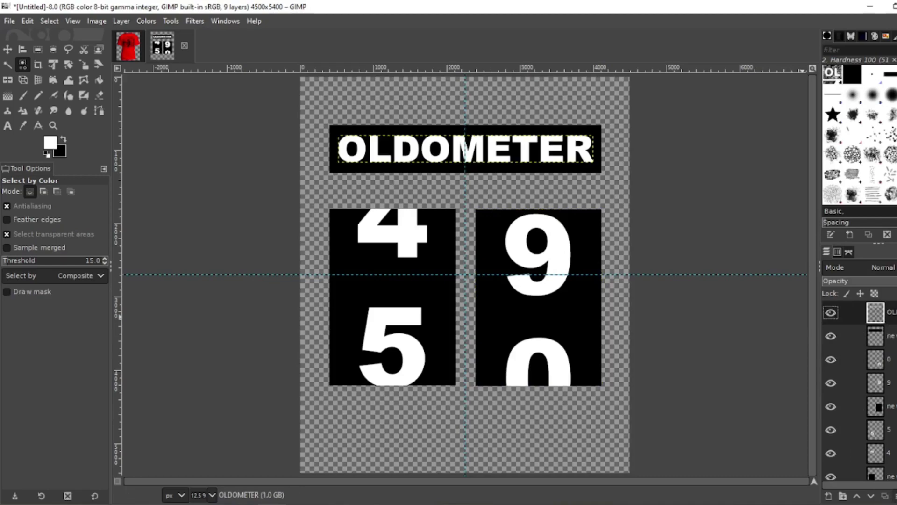
click(894, 496)
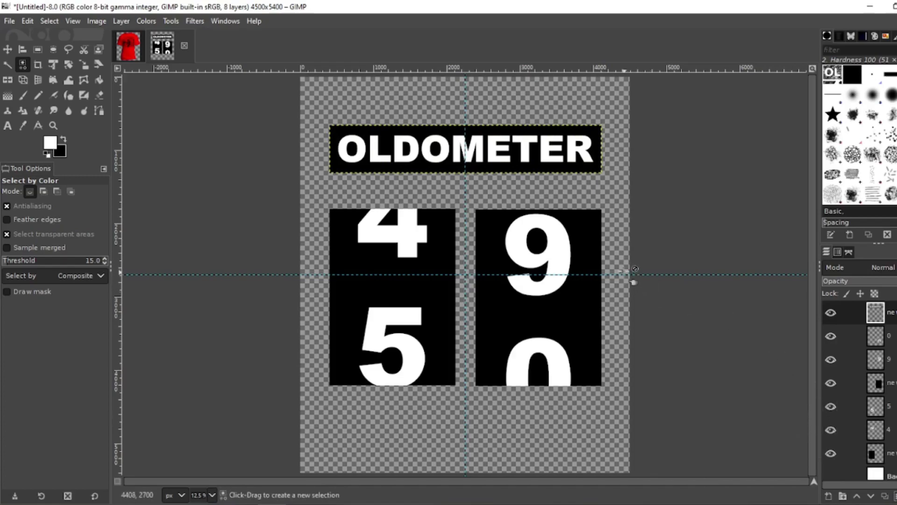
click(8, 52)
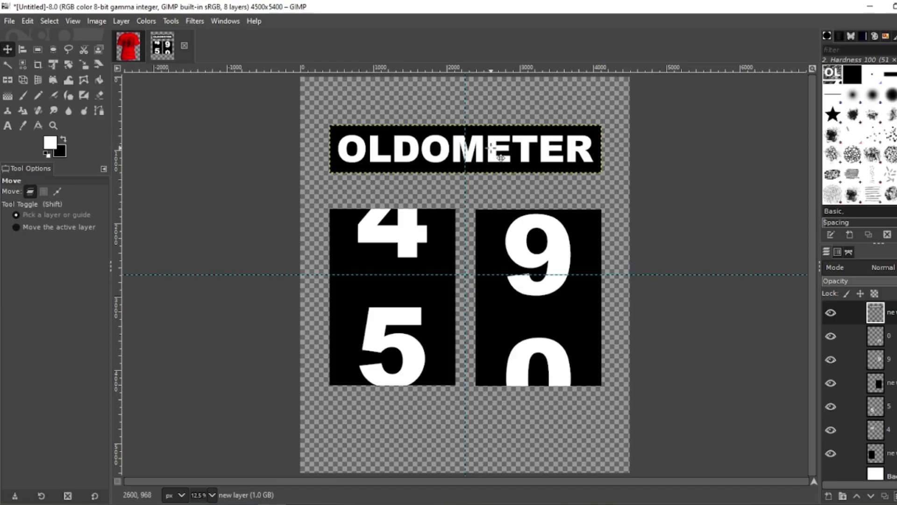
drag(481, 149, 492, 185)
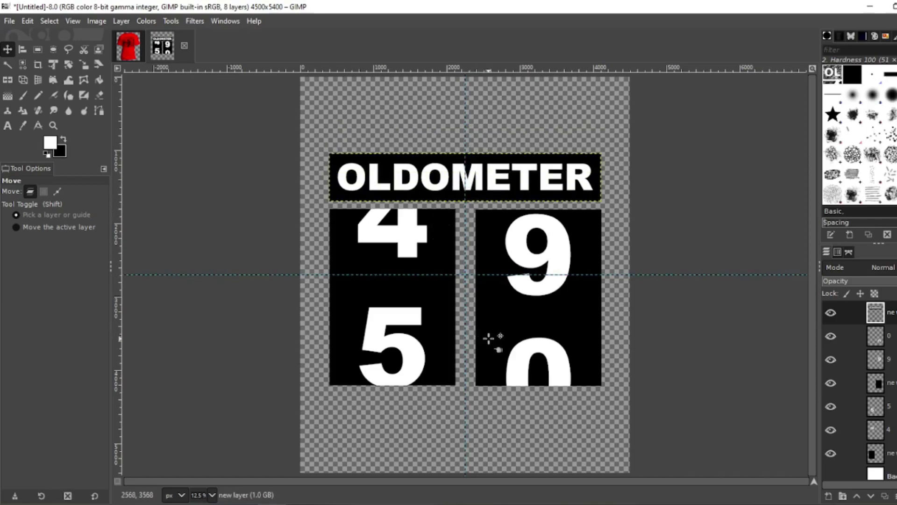
Step: Check the red T-shirt mockup for reference and cut the white OLDOMETER letters out of the merged banner layer by color
click(123, 51)
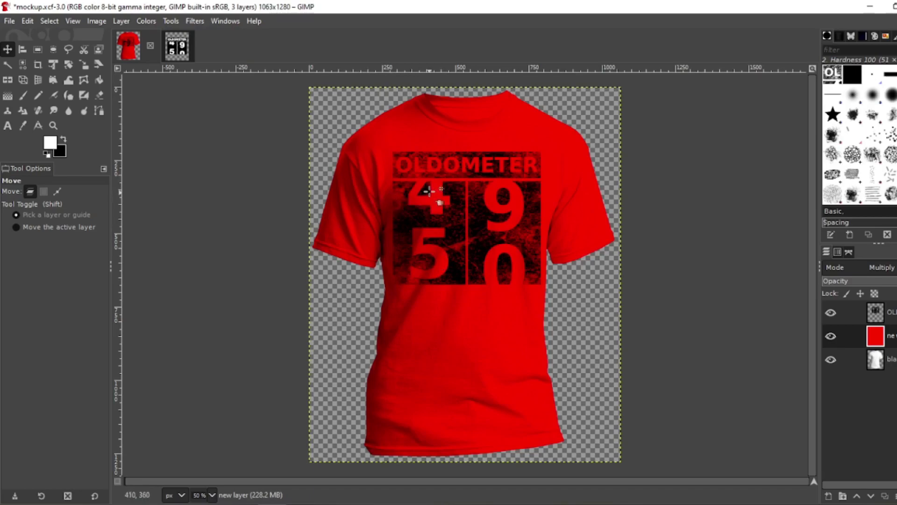
click(177, 47)
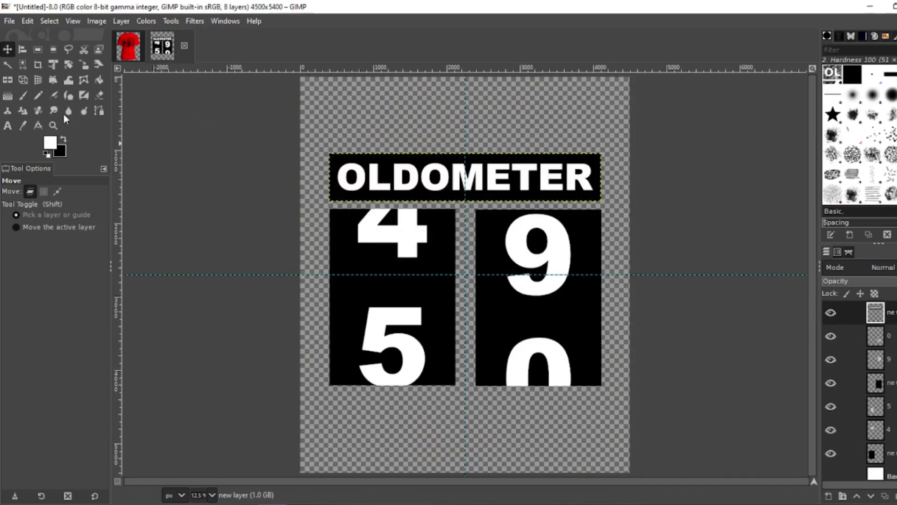
click(22, 65)
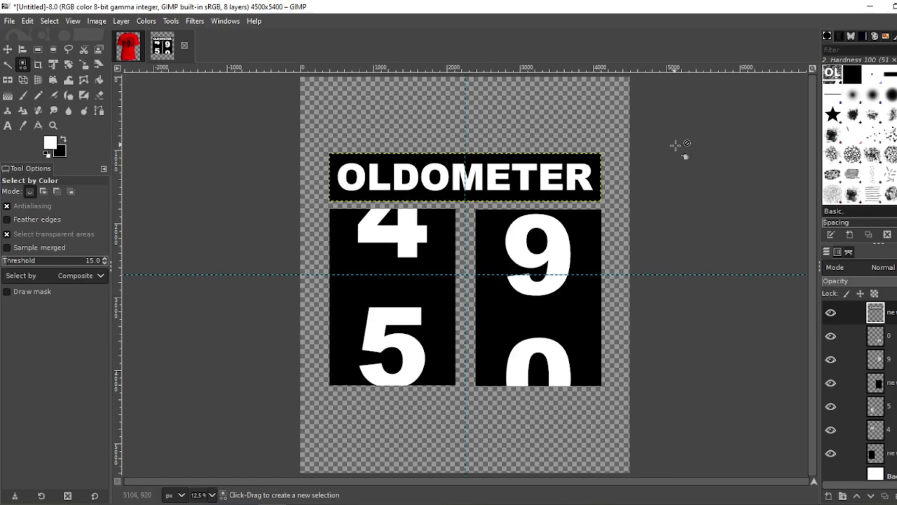
click(349, 179)
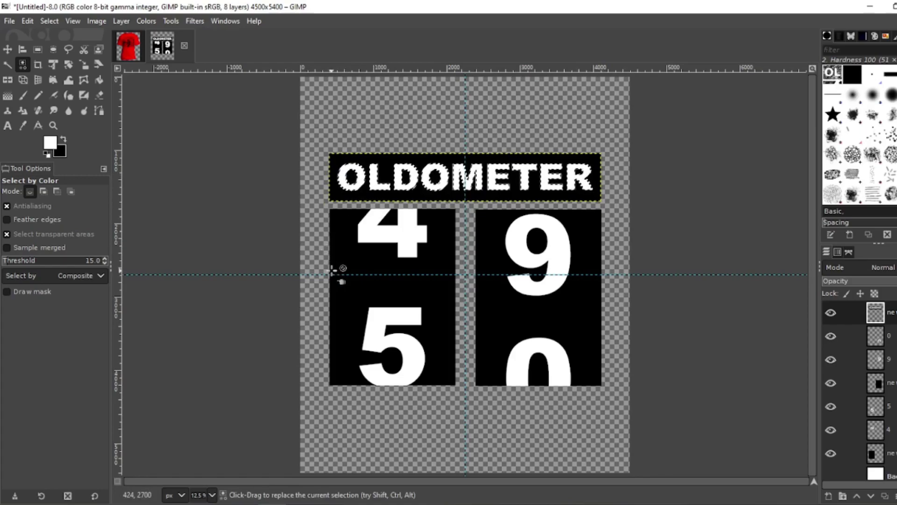
key(Delete)
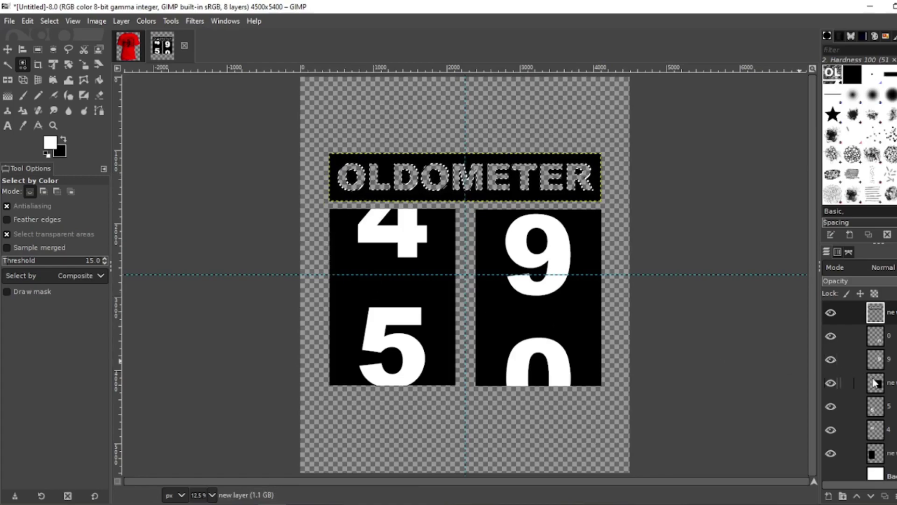
Step: Merge the 0, 9, 5 and 4 layers and both black panels down into one layer, separate from the banner and background
click(862, 334)
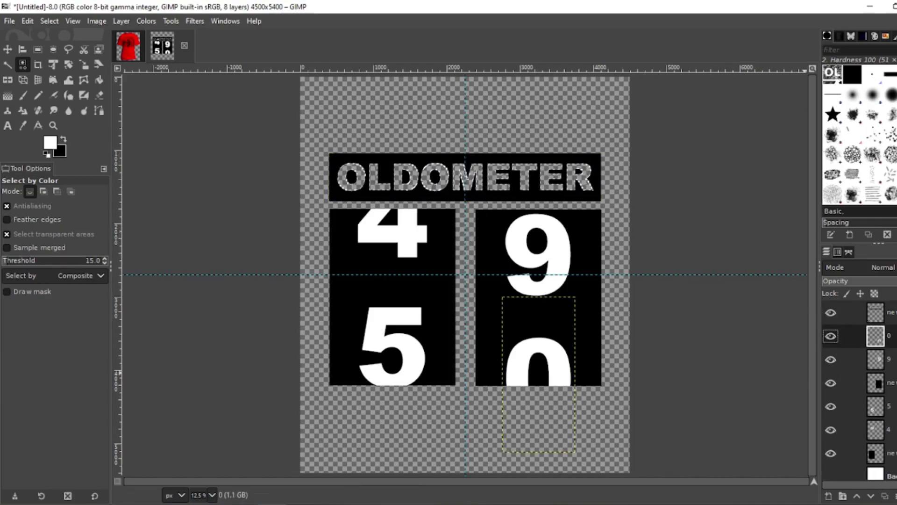
click(893, 495)
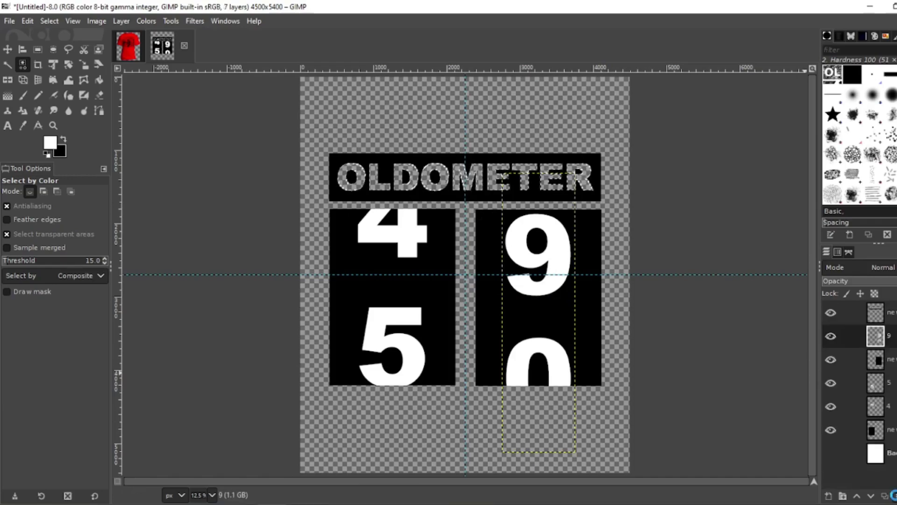
click(893, 495)
click(894, 496)
click(893, 496)
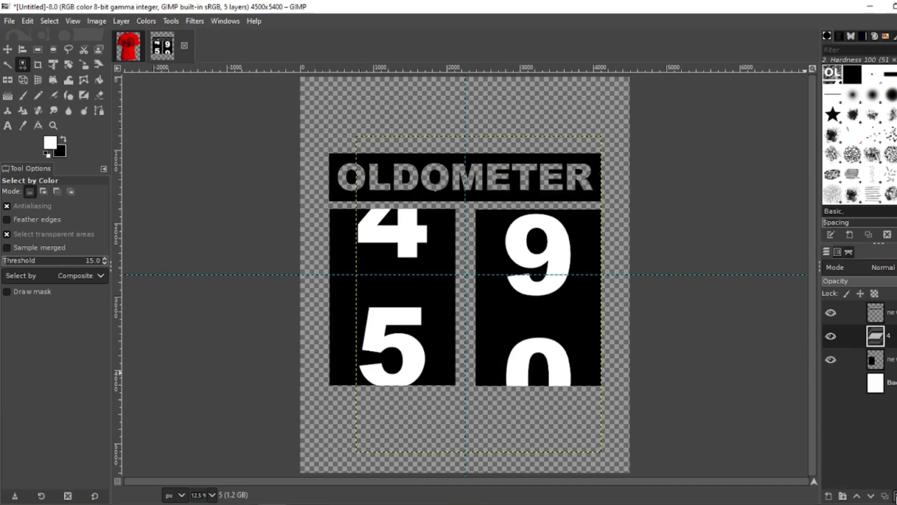
click(894, 495)
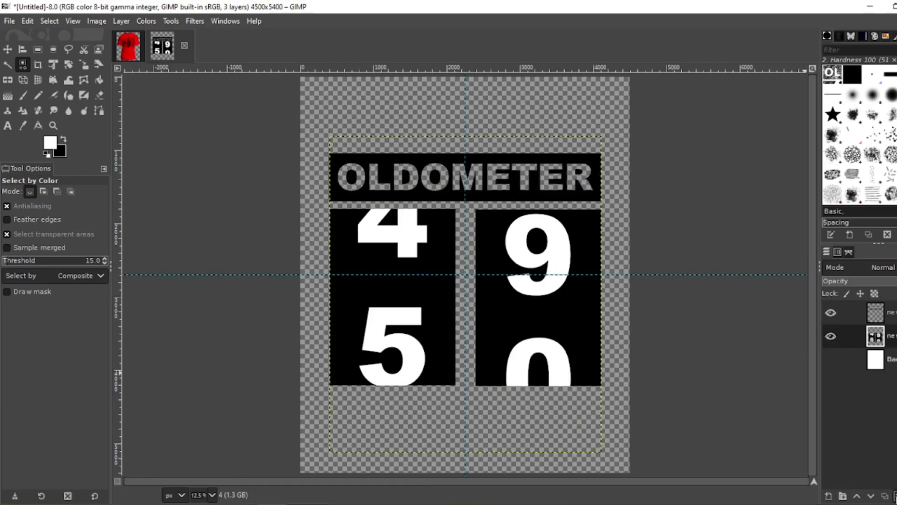
Step: Merge the OLDOMETER banner layer down onto the digit panels layer and clear the existing selection
click(861, 309)
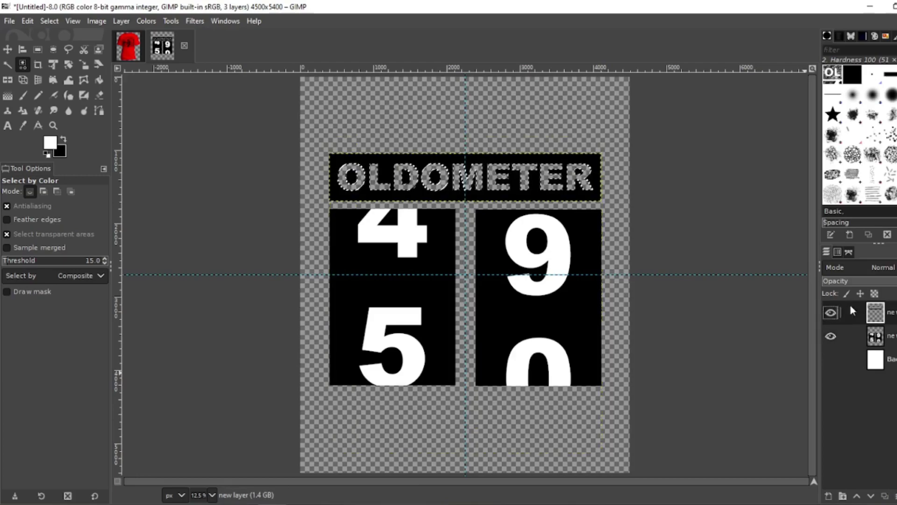
click(893, 495)
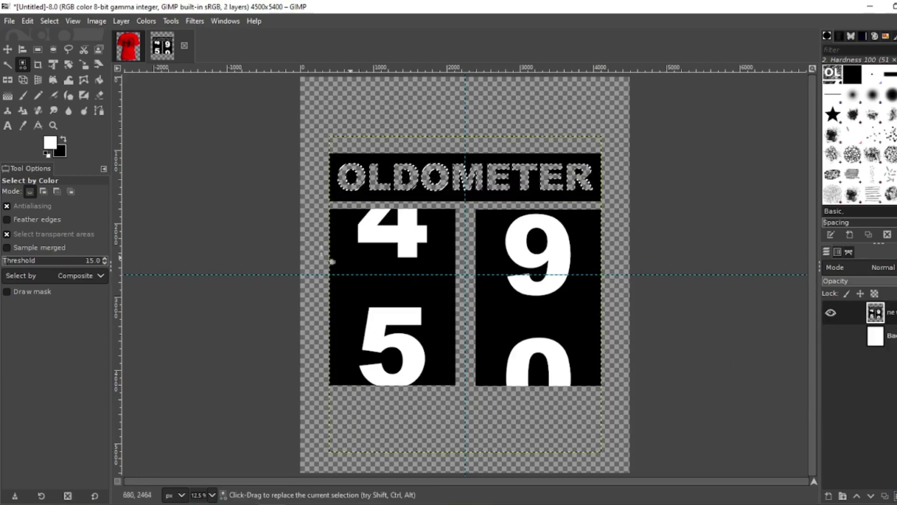
click(53, 21)
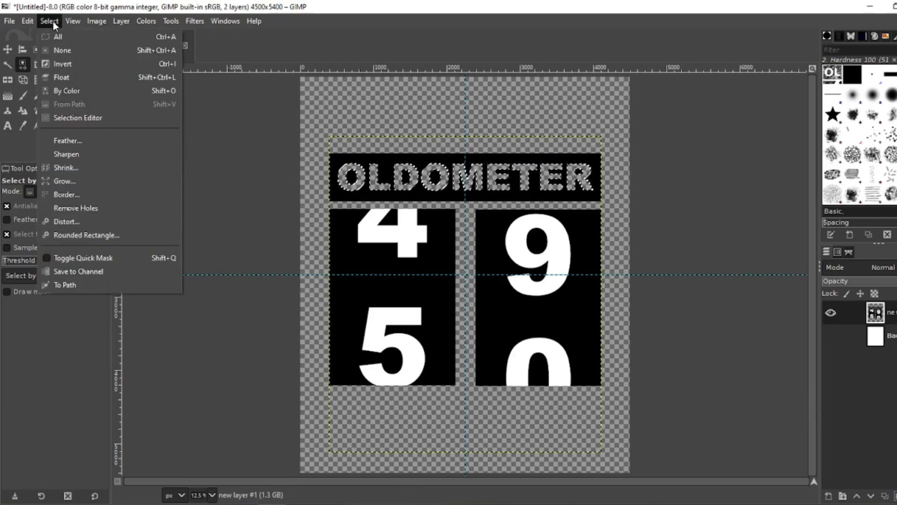
click(61, 50)
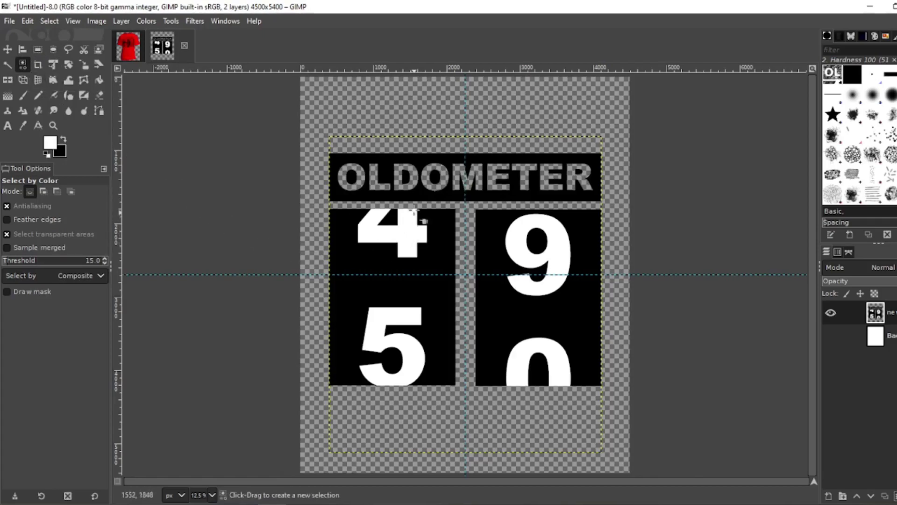
Step: Select the white digits by color on the merged layer, delete them to transparency and clear the selection
click(407, 233)
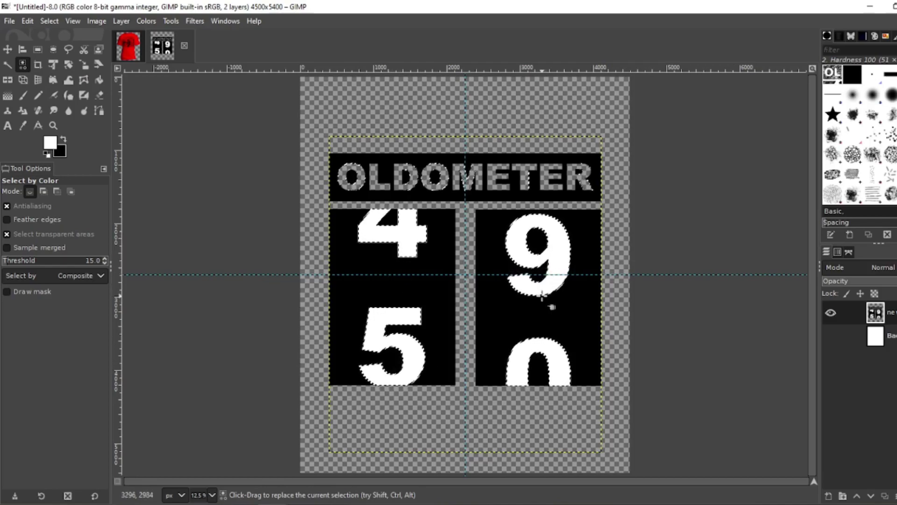
key(Delete)
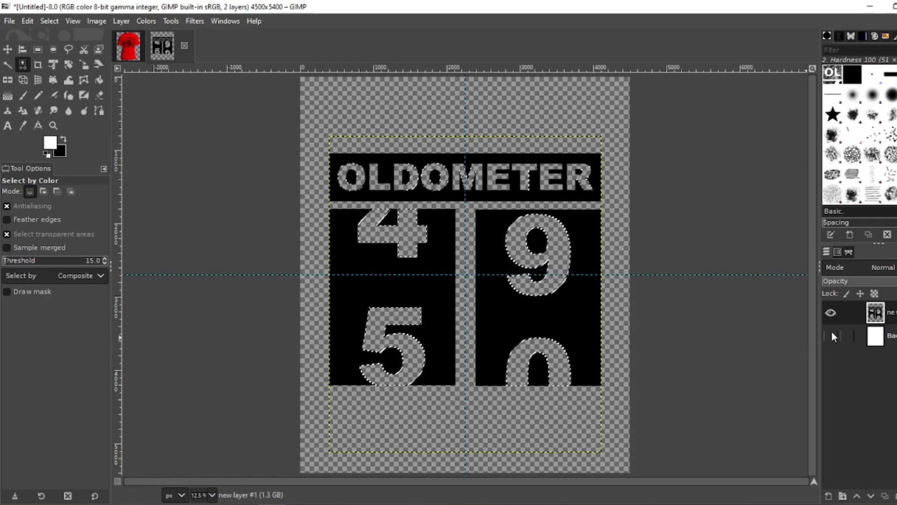
click(49, 21)
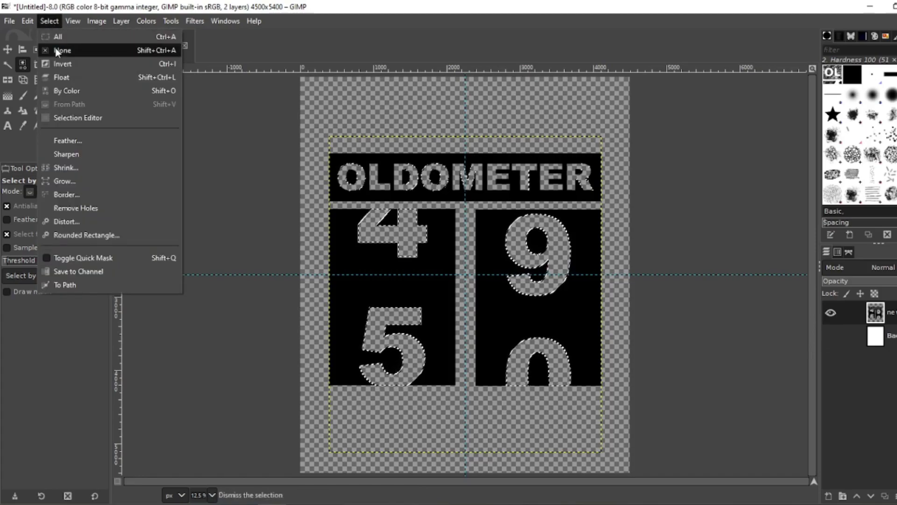
click(57, 50)
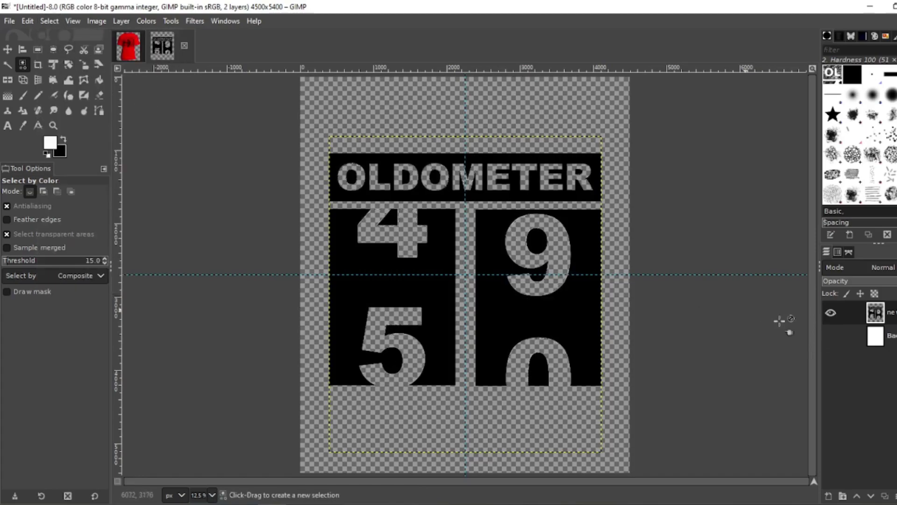
Step: Make the Background layer visible and fill it with red, then compare the design with the red T-shirt mockup
click(831, 336)
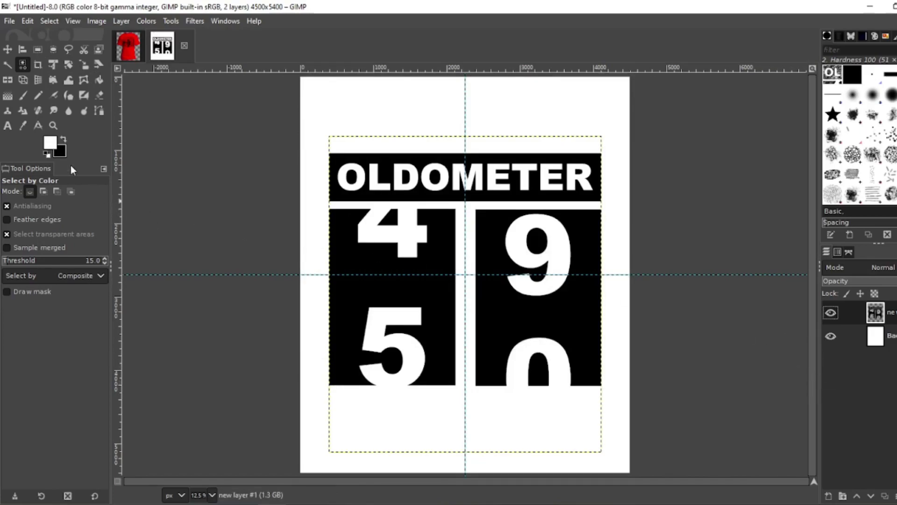
click(51, 143)
drag(94, 170, 114, 122)
click(168, 292)
click(867, 337)
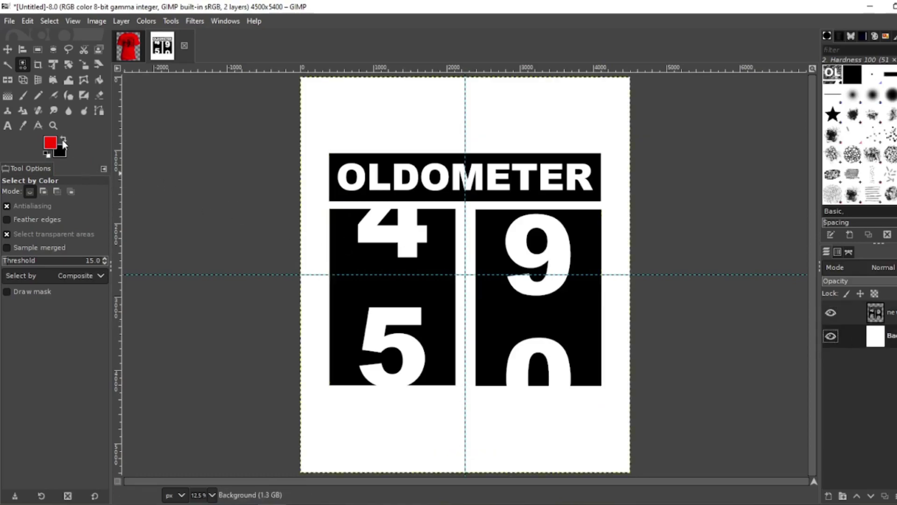
drag(51, 143, 348, 166)
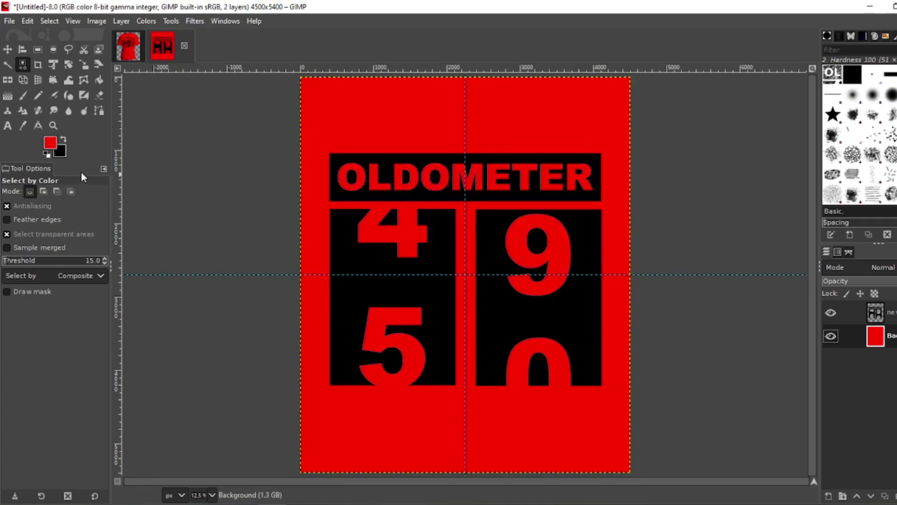
click(129, 59)
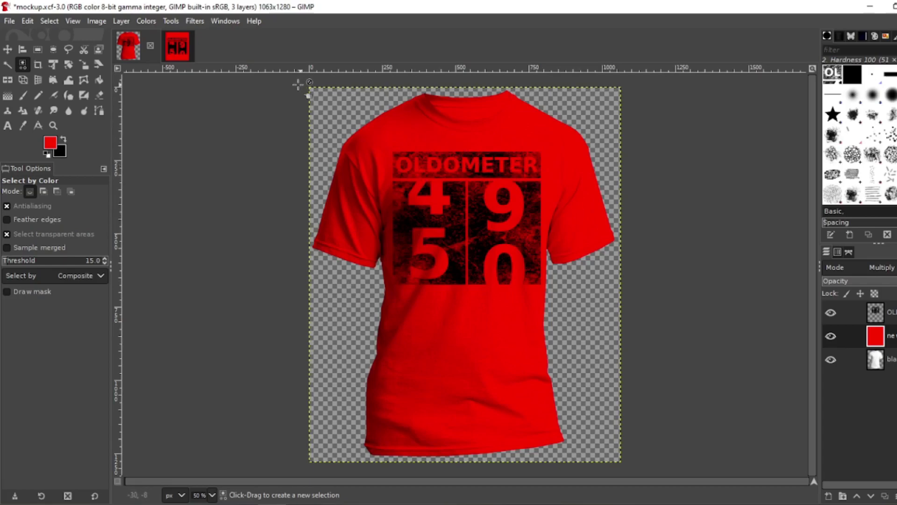
click(180, 55)
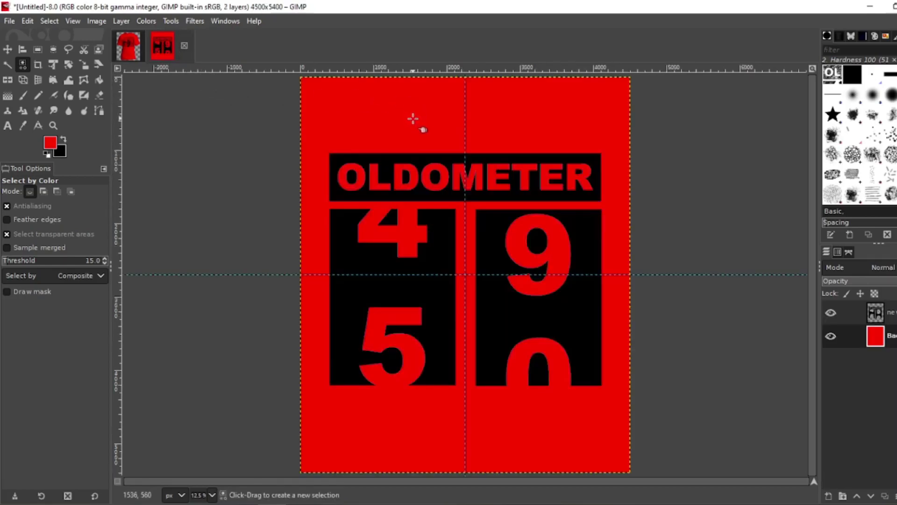